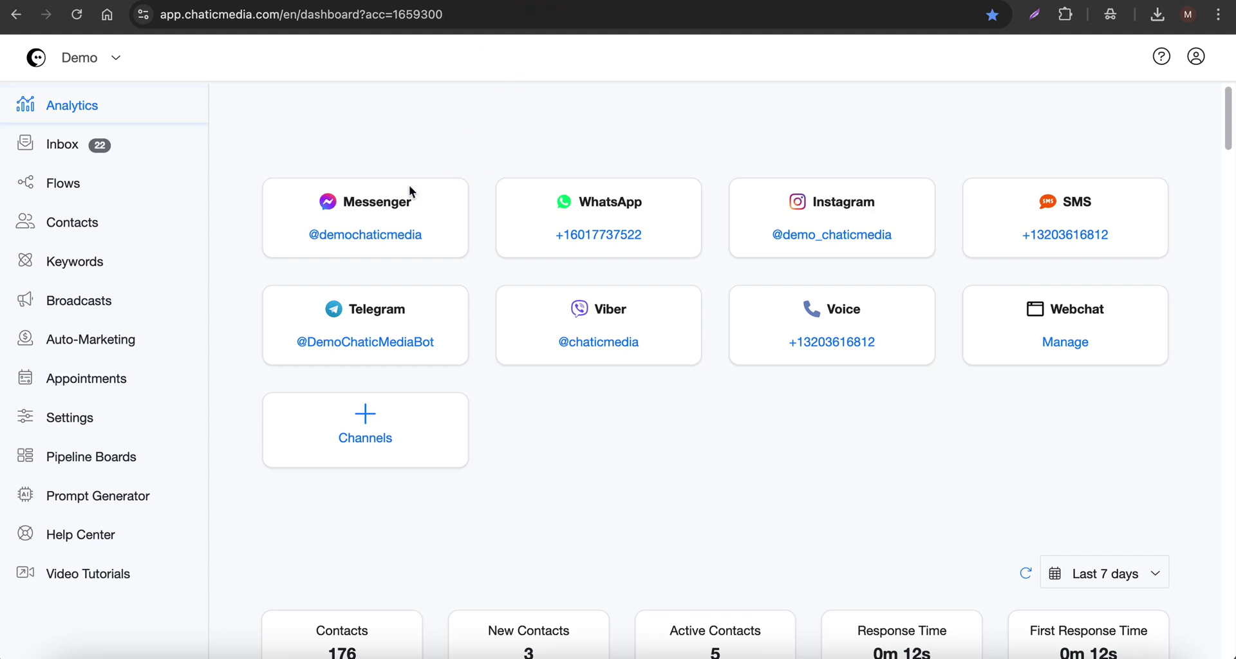
# Create a new pipeline board from the Opportunities Center template.
pyautogui.click(99, 460)
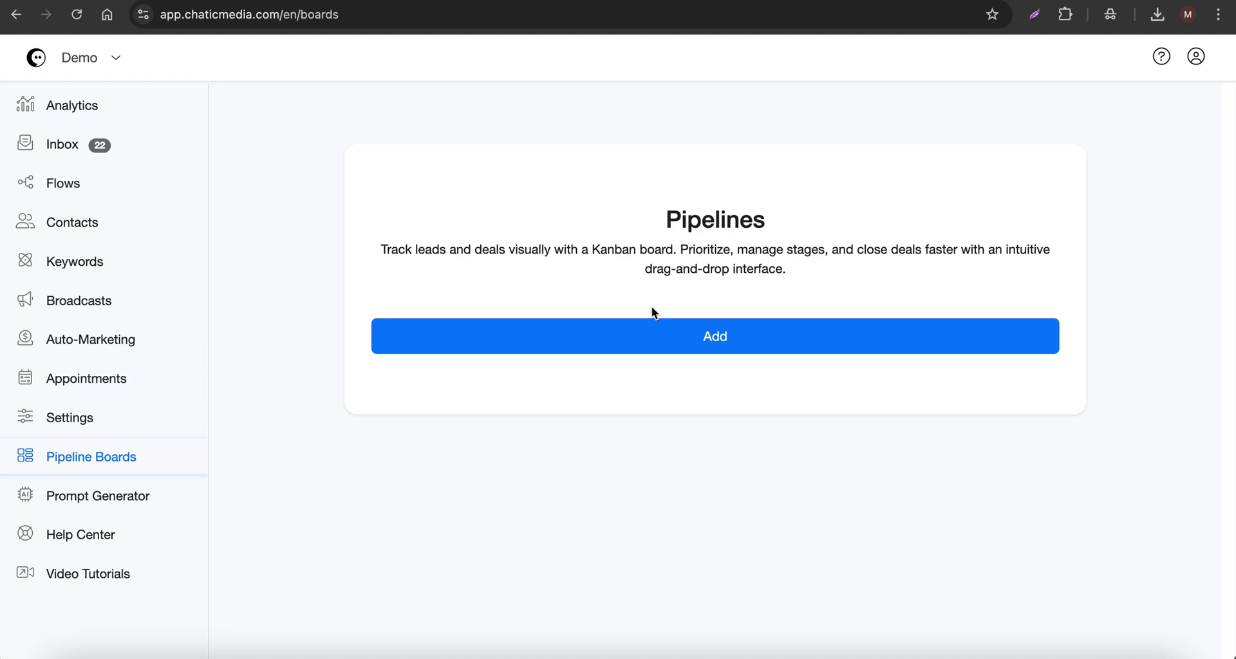
pyautogui.click(661, 334)
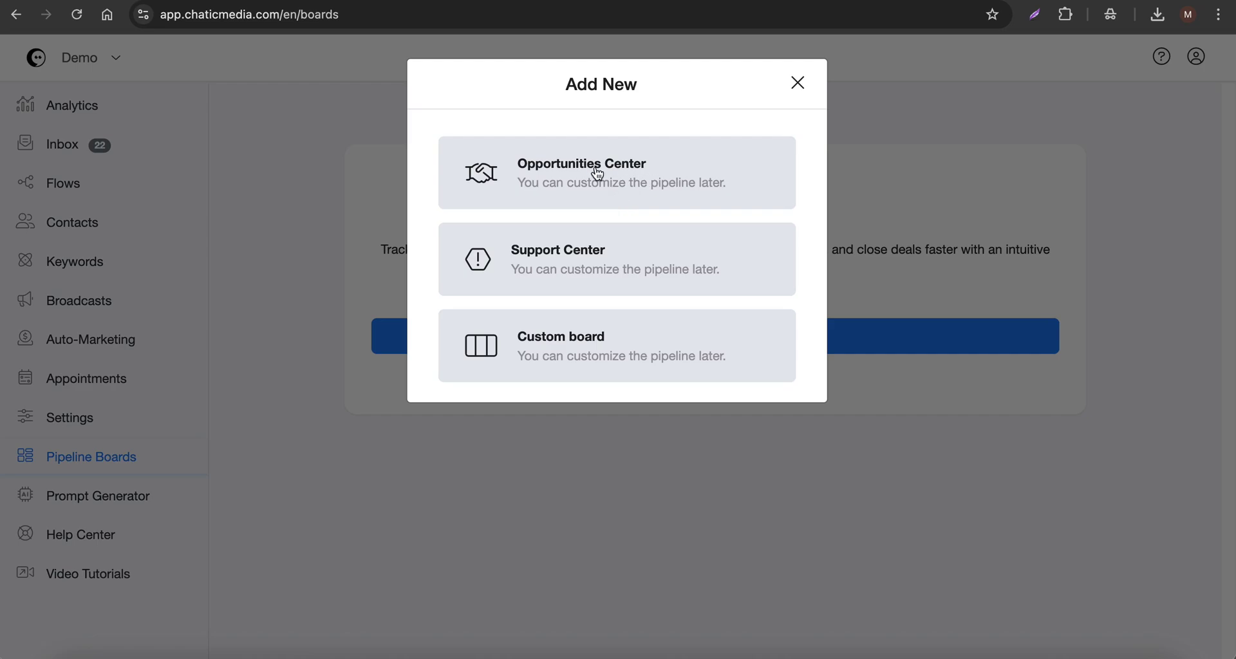
pyautogui.click(597, 174)
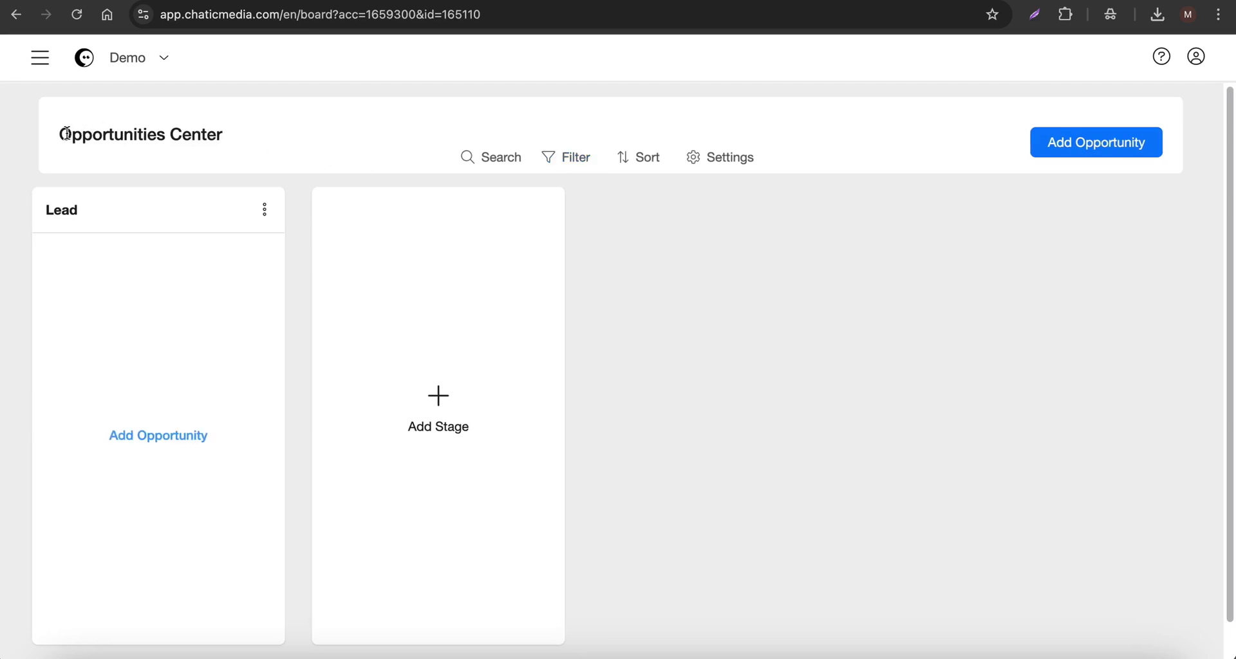
pyautogui.moveTo(65, 134); pyautogui.dragTo(263, 140)
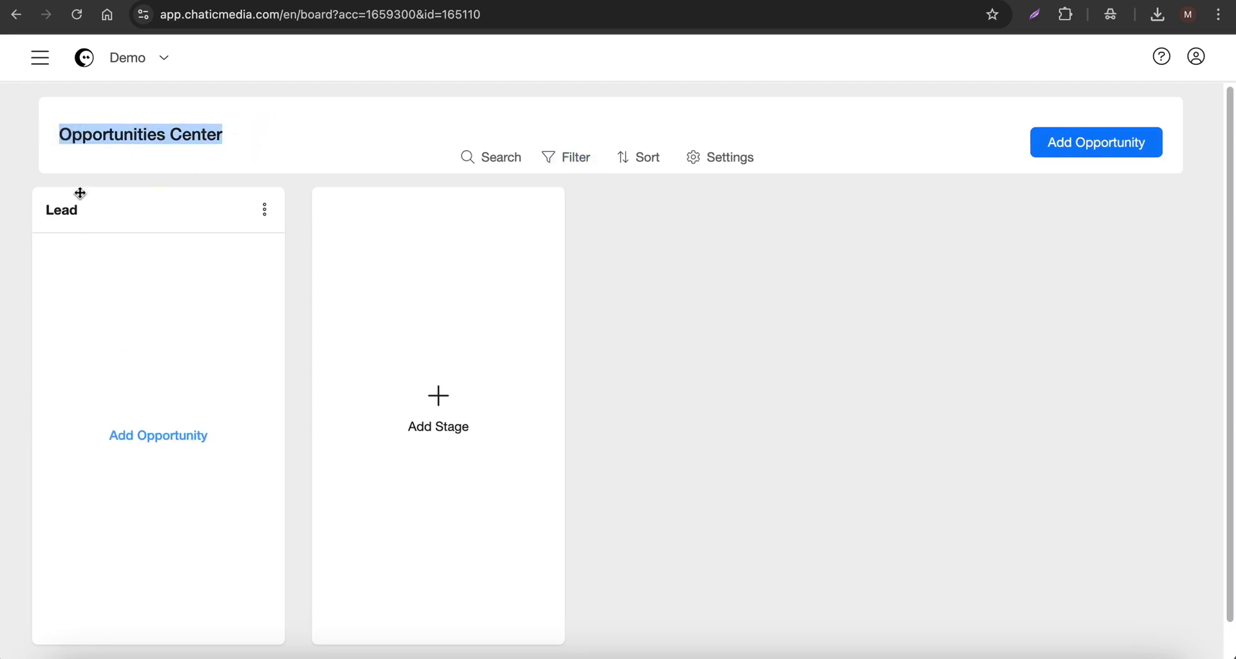
pyautogui.moveTo(91, 204)
pyautogui.mouseDown()
pyautogui.moveTo(36, 215)
pyautogui.moveTo(107, 213)
pyautogui.mouseUp()
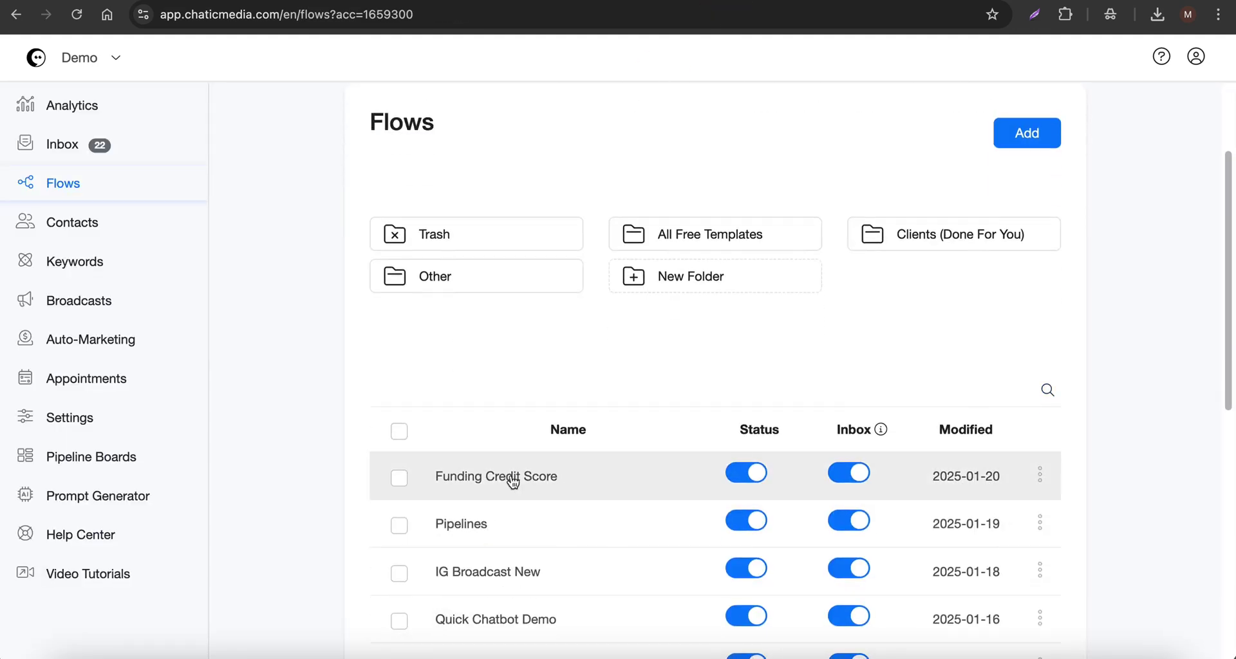
# Open the Funding Credit Score flow and examine its messages and the connections between them.
pyautogui.click(513, 479)
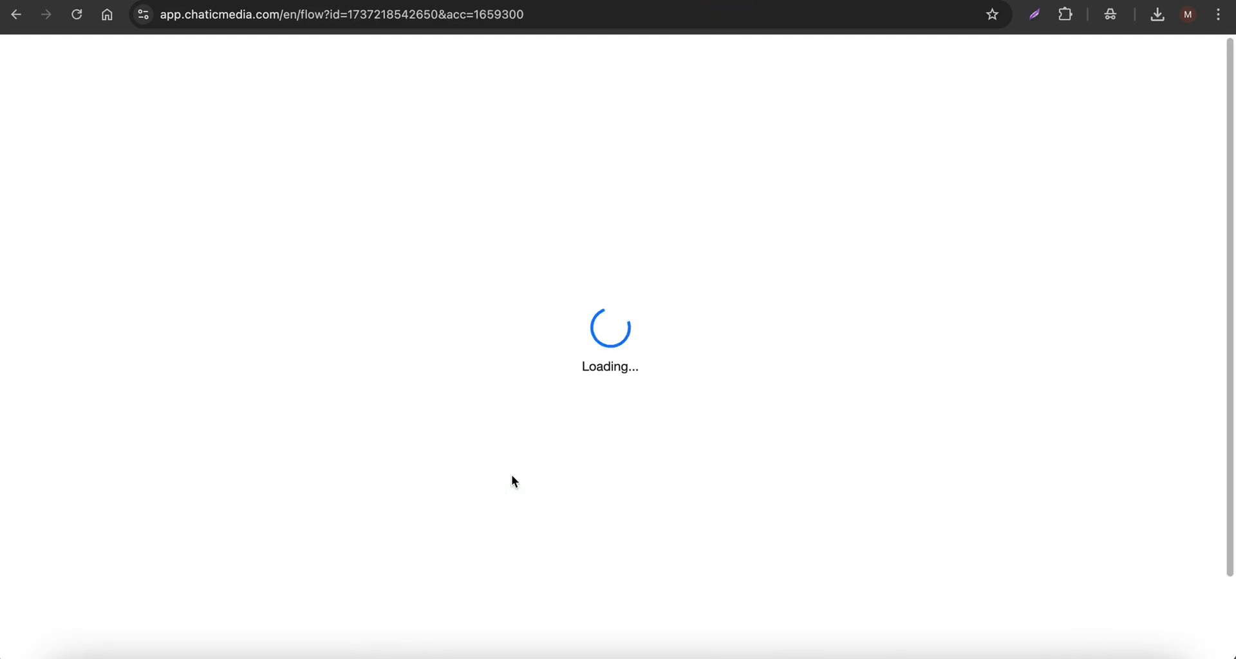
pyautogui.scroll(10, 412, 200)
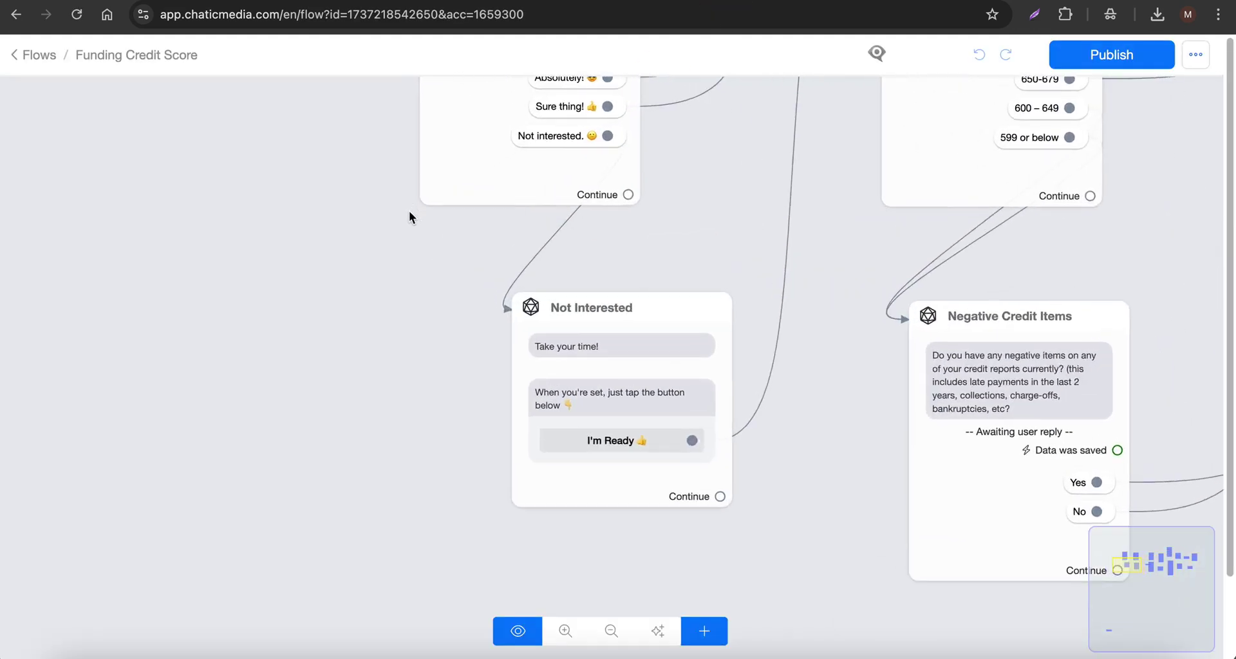
pyautogui.moveTo(408, 211); pyautogui.dragTo(291, 483)
pyautogui.scroll(-3, 625, 233)
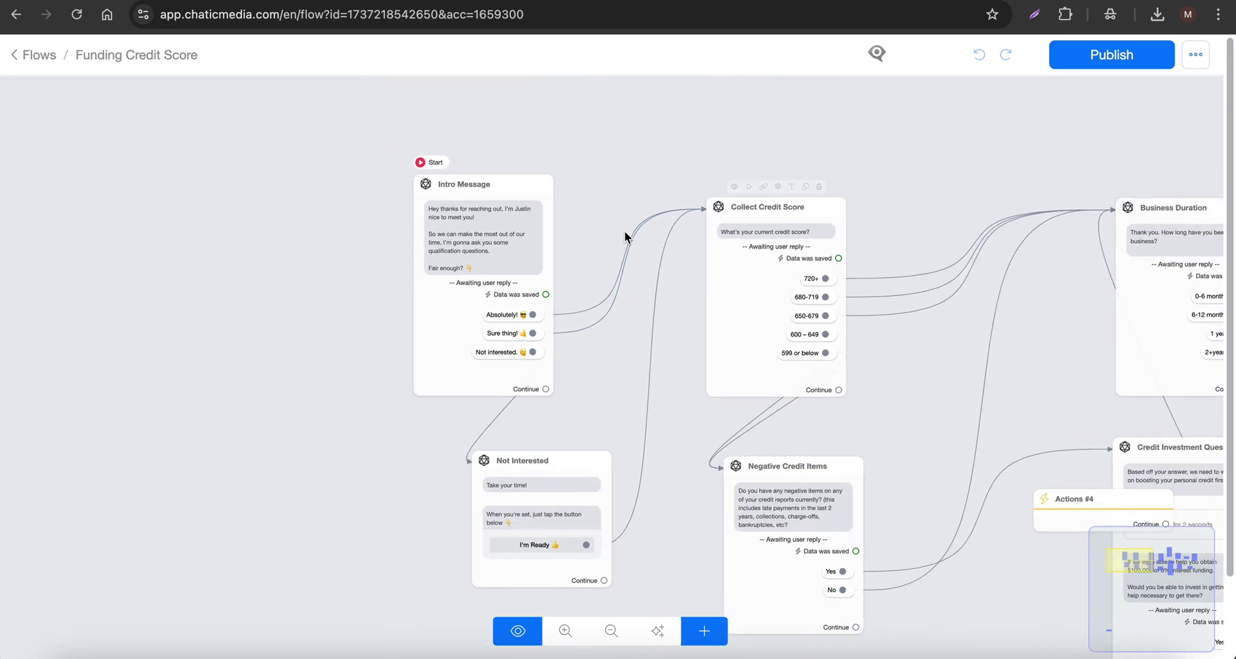
pyautogui.hscroll(5, 936, 144)
pyautogui.scroll(4, 517, 273)
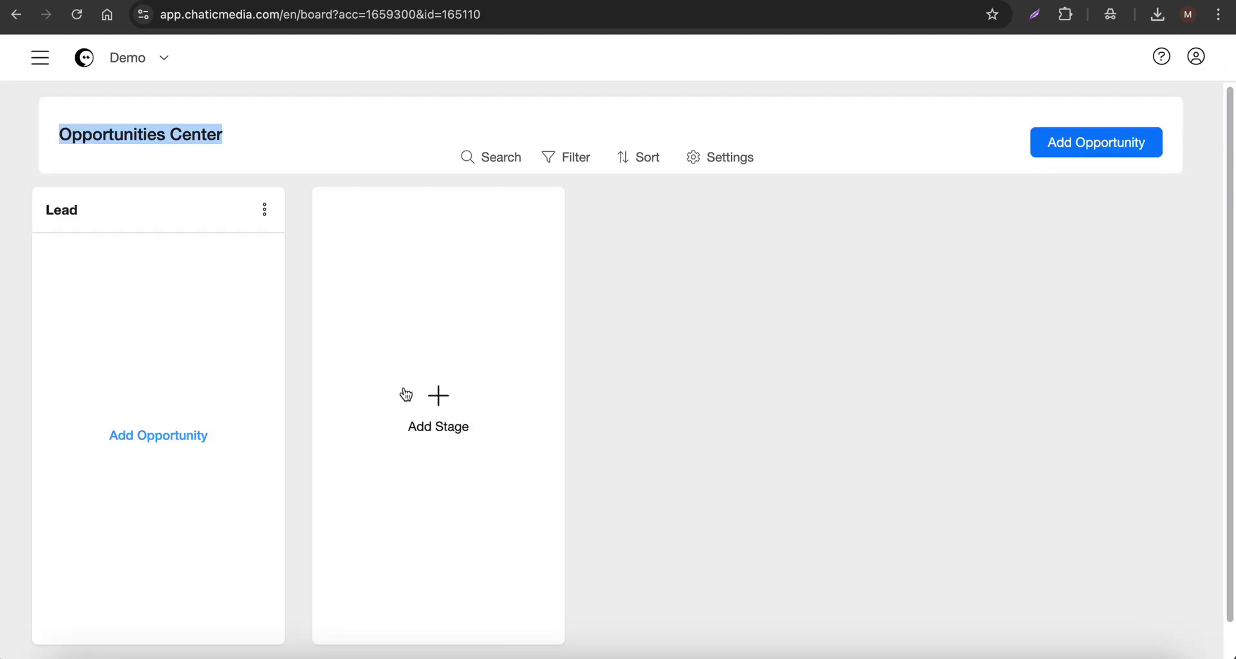
# Add a stage named High Credit Score after Lead on the Opportunities Center board.
pyautogui.click(432, 388)
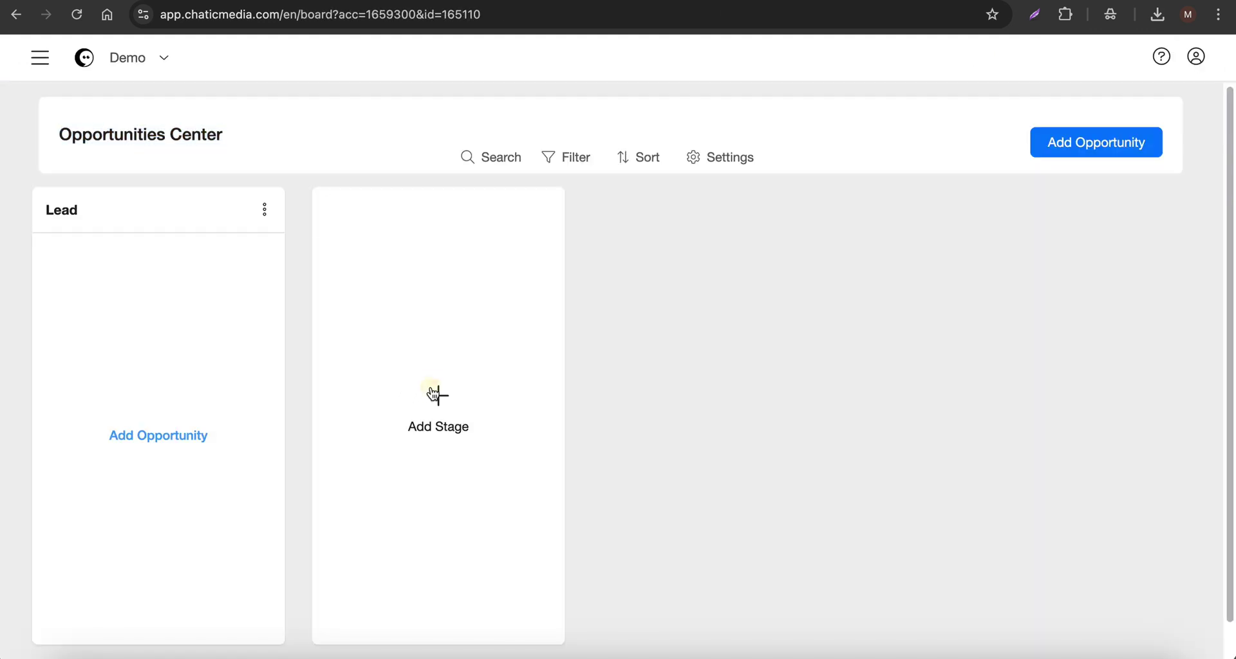
pyautogui.click(381, 211)
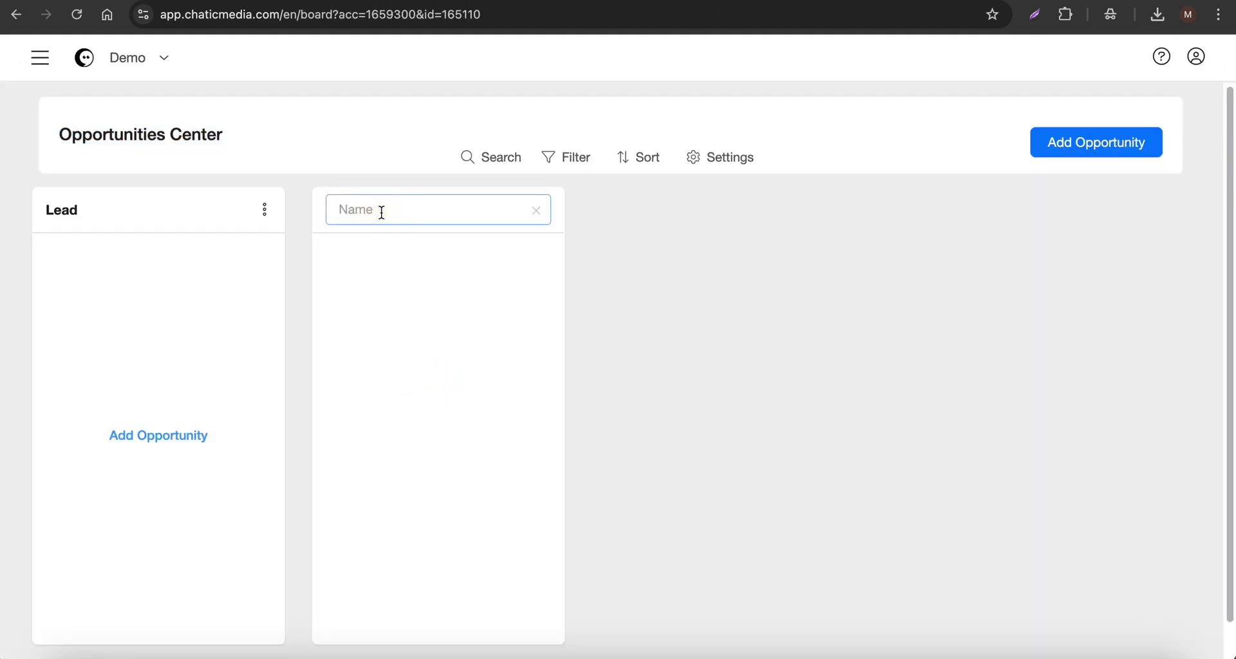
pyautogui.write('HIgh Credit Score')
pyautogui.click(351, 211)
pyautogui.press('BackSpace')
pyautogui.write('igh Credit Score')
pyautogui.press('Return')
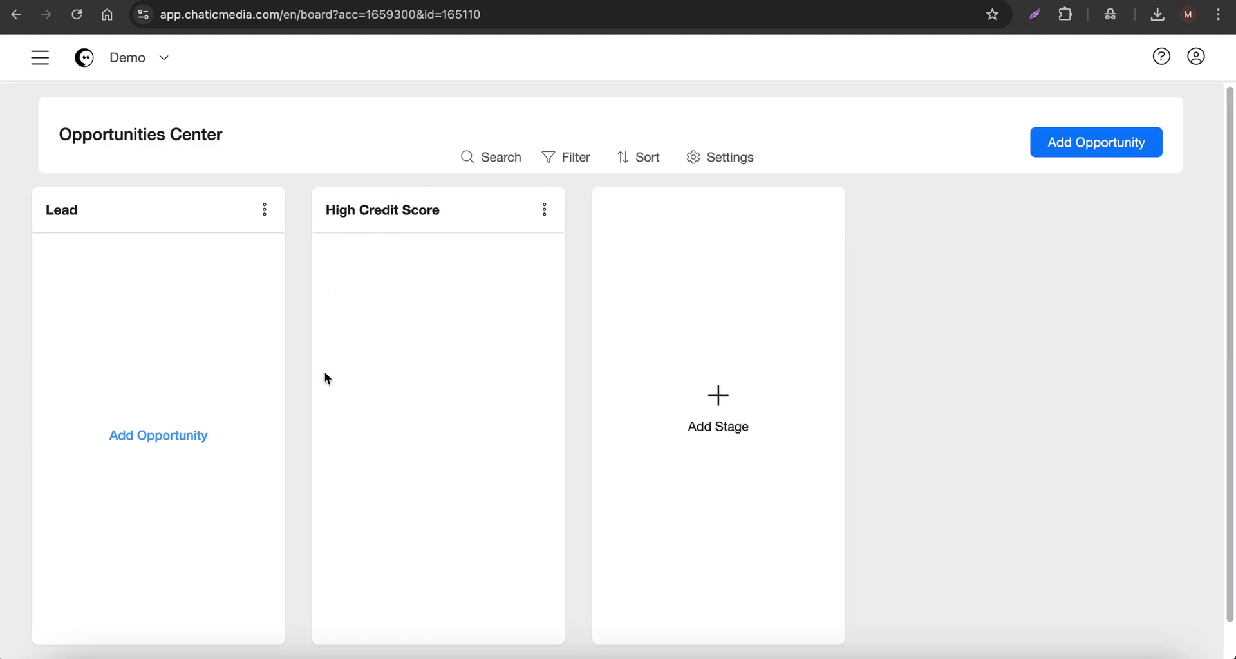
# Add a stage named Low Credit Score after High Credit Score on the Opportunities Center board.
pyautogui.click(720, 421)
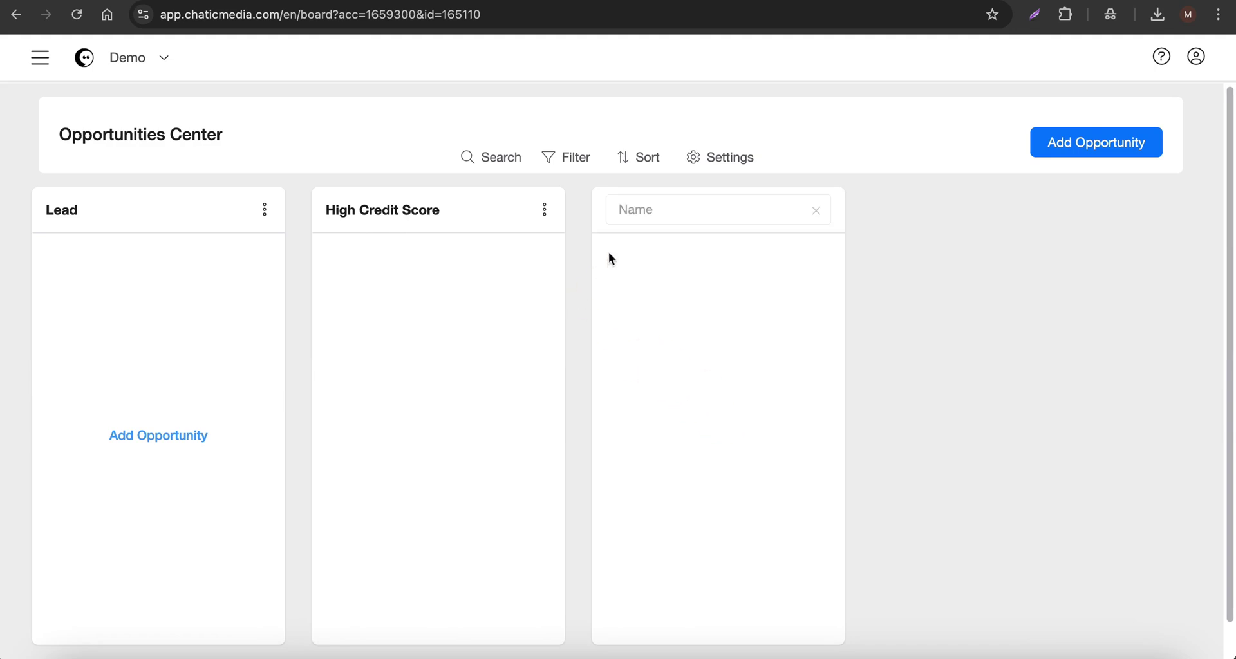
pyautogui.click(644, 214)
pyautogui.write('Low Credit')
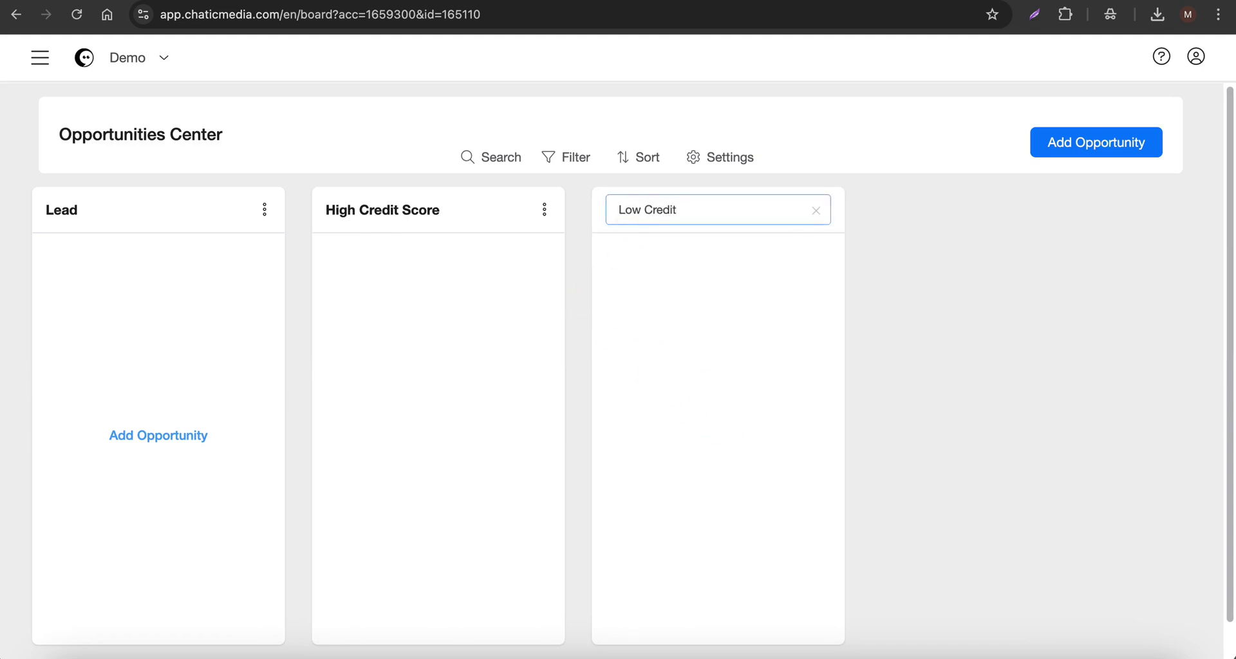
pyautogui.write(' Score')
pyautogui.press('Return')
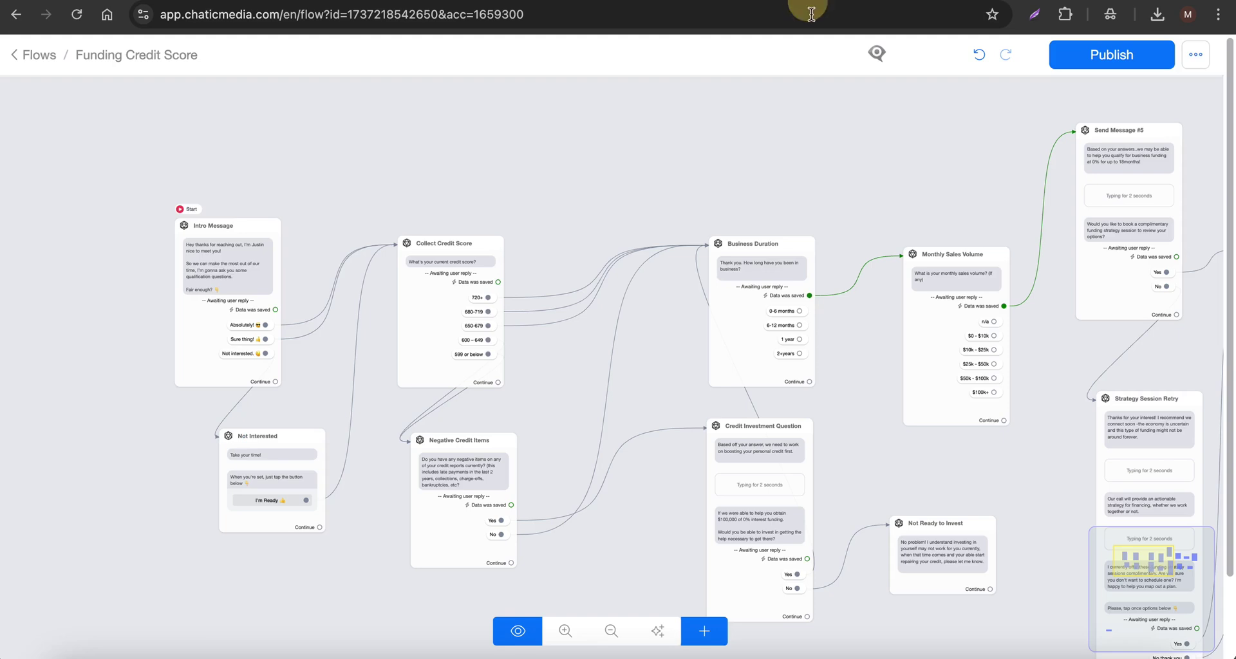
# Add an Actions block containing a Pipelines action to the Funding Credit Score flow.
pyautogui.click(704, 631)
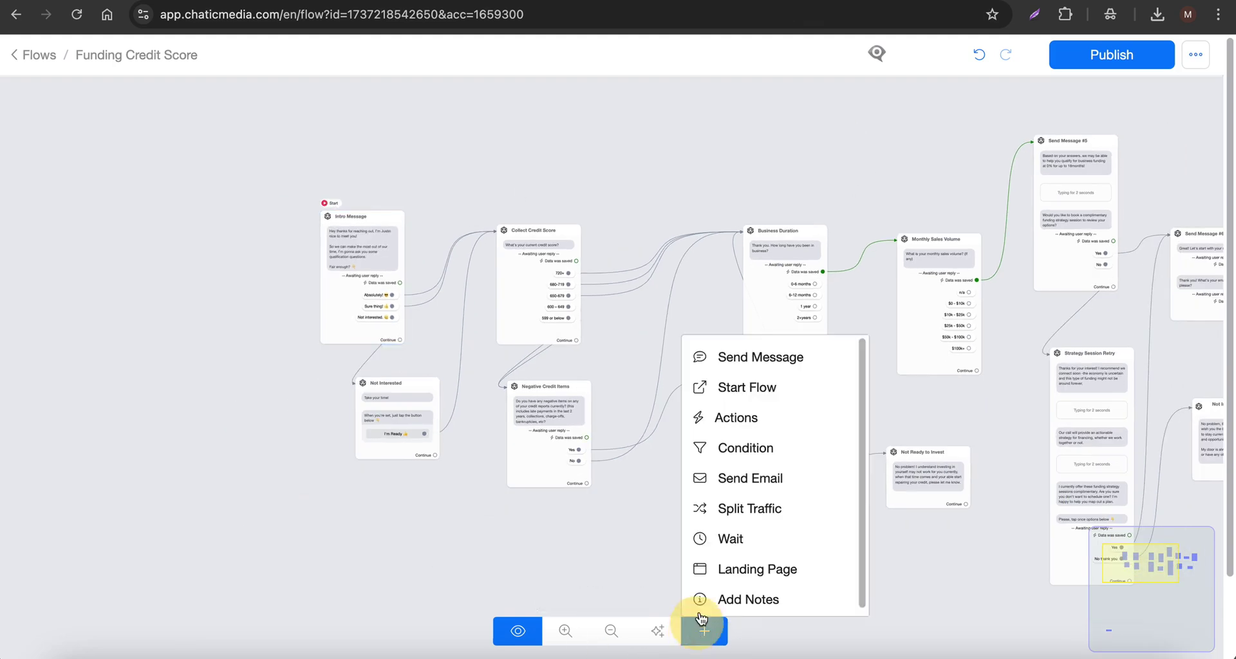
pyautogui.click(733, 417)
pyautogui.click(169, 216)
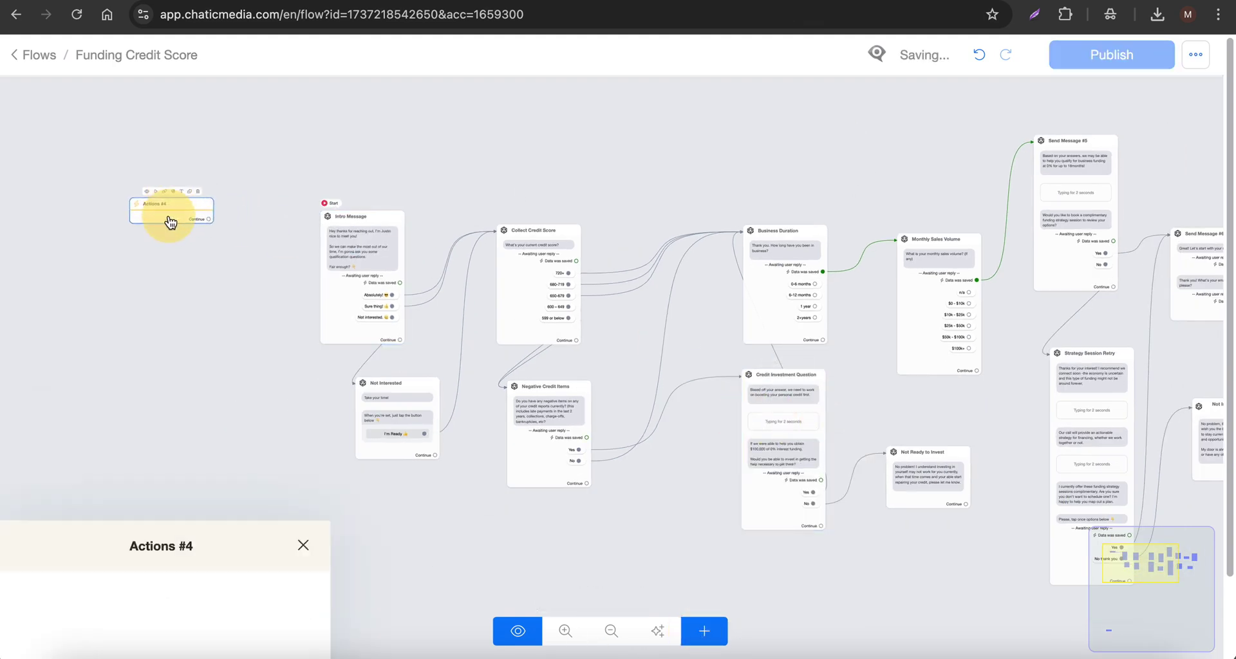
pyautogui.click(149, 233)
pyautogui.click(122, 287)
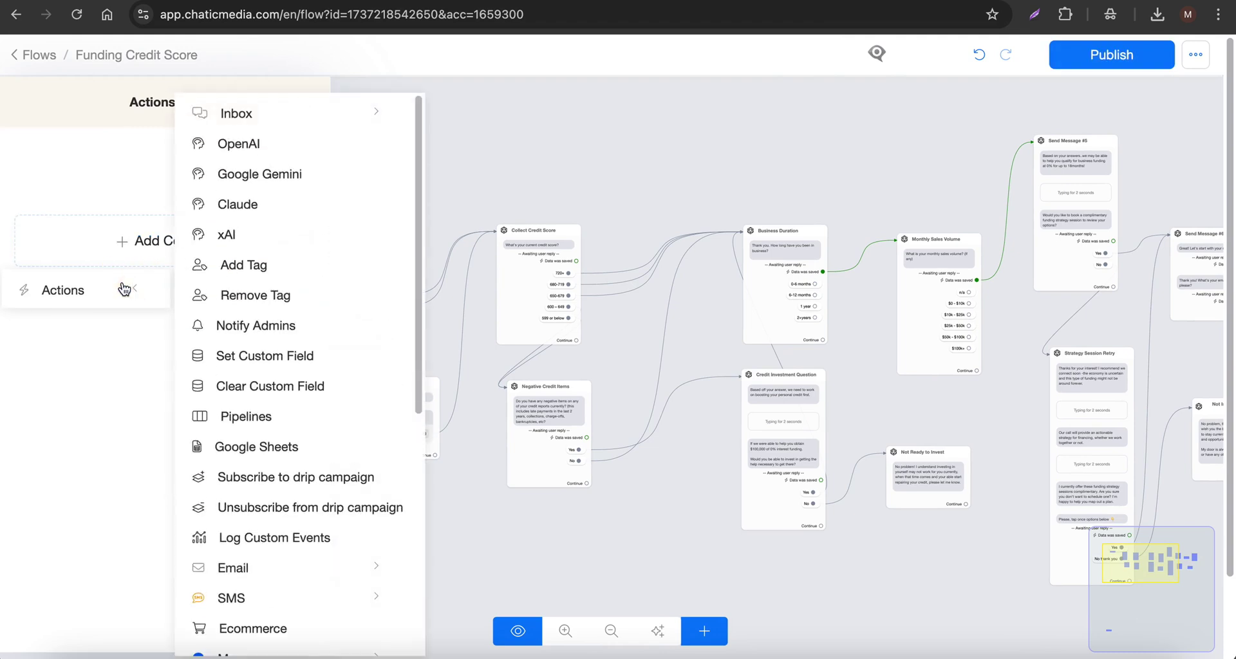
pyautogui.click(239, 417)
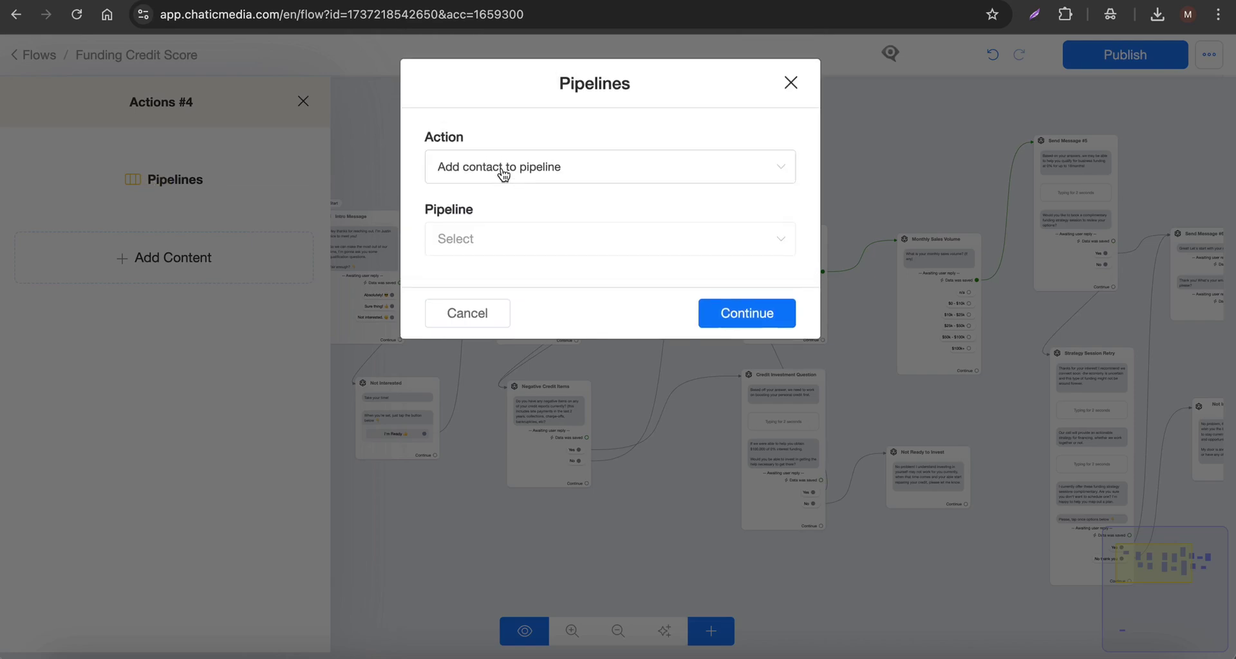
# Choose Opportunities Center as the pipeline to add contacts to and name the opportunity Funding.
pyautogui.click(491, 243)
pyautogui.click(471, 287)
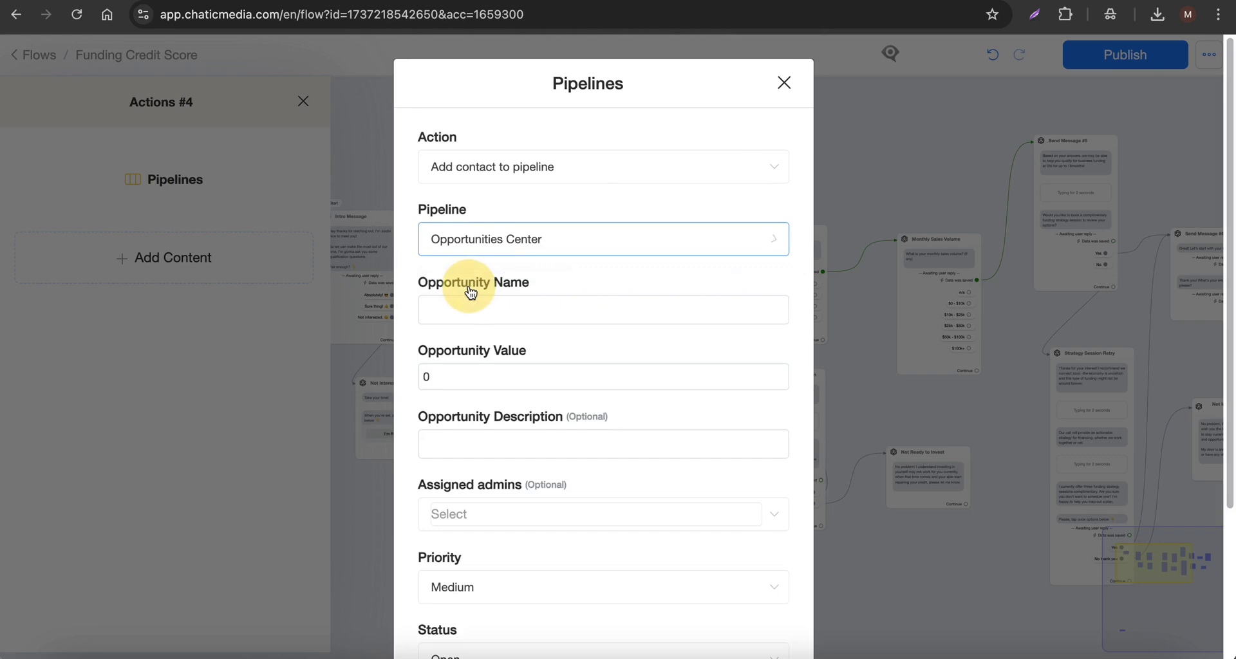
pyautogui.scroll(-3, 476, 225)
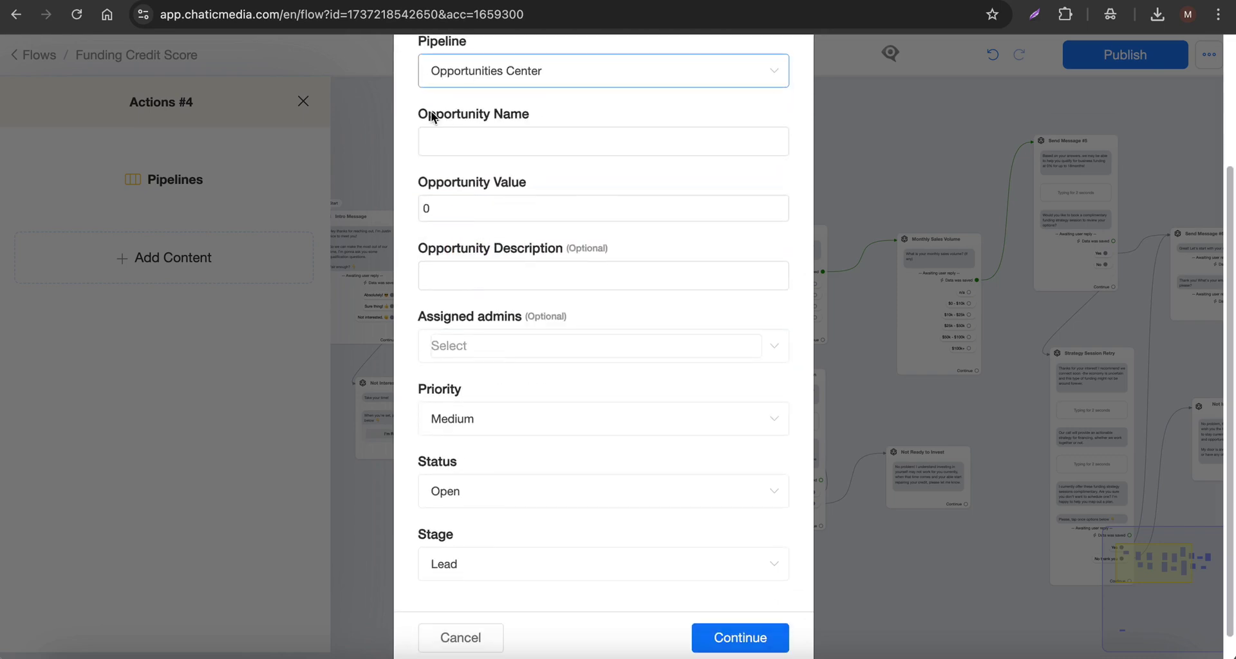
pyautogui.moveTo(431, 115); pyautogui.dragTo(557, 115)
pyautogui.click(688, 148)
pyautogui.write('Funding')
pyautogui.scroll(3, 691, 161)
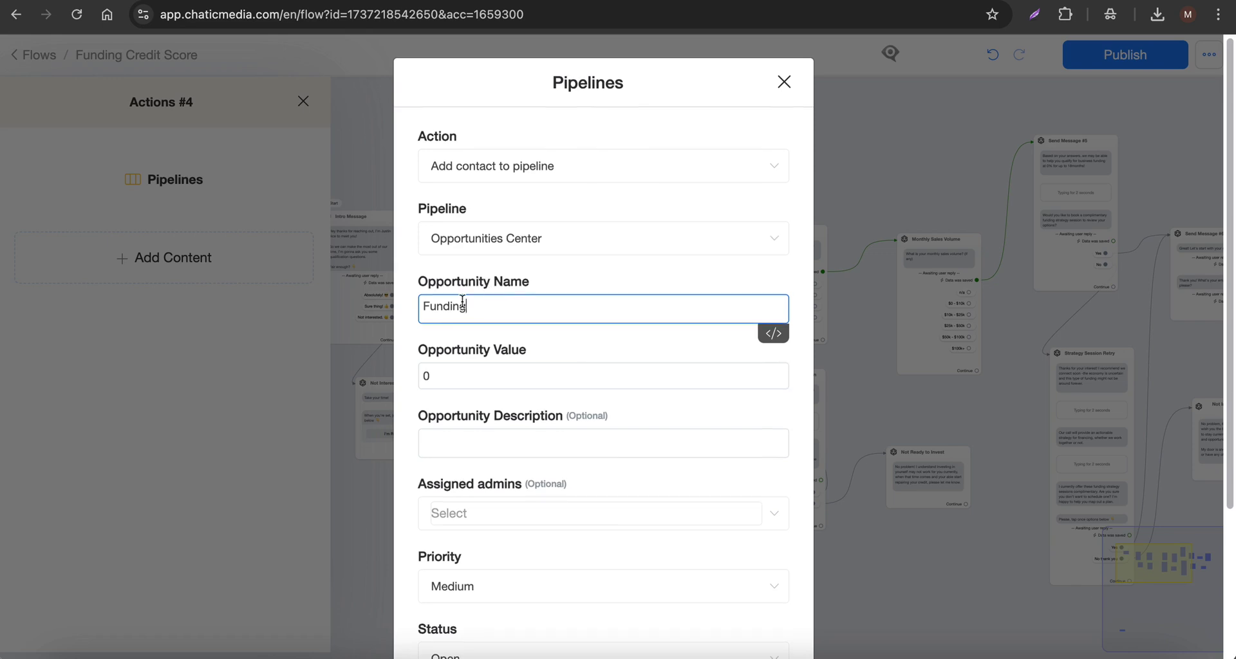
pyautogui.scroll(-3, 490, 290)
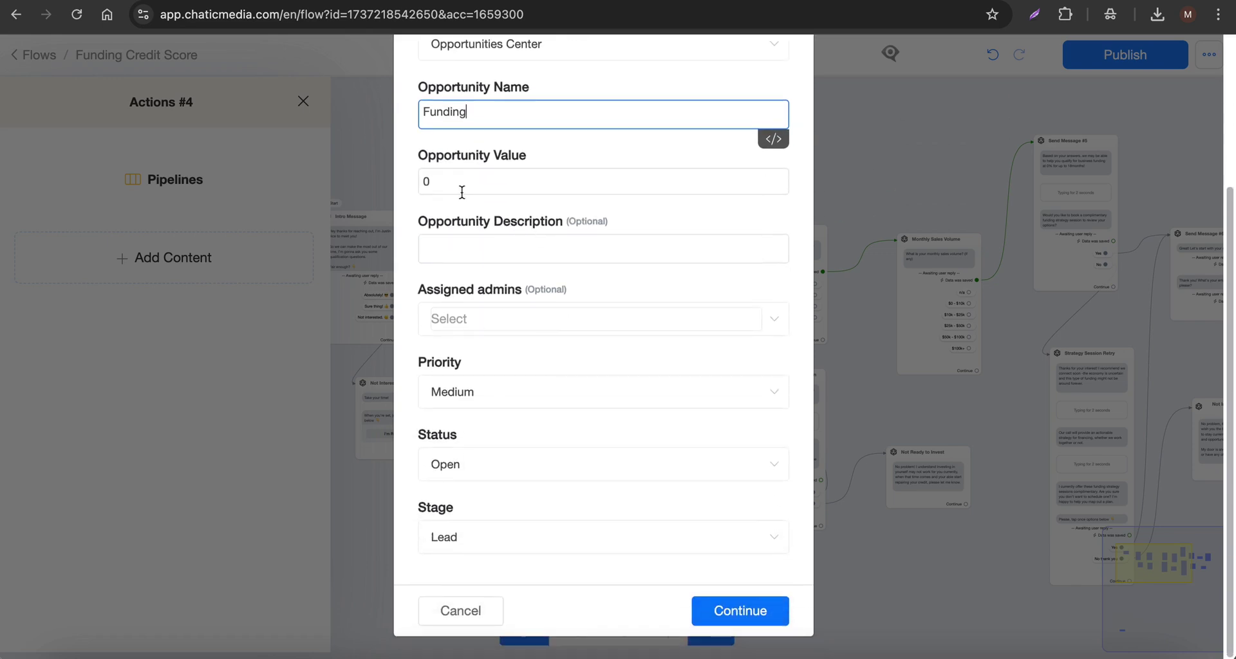
# Assign one of the listed team members as the opportunity's admin.
pyautogui.click(477, 316)
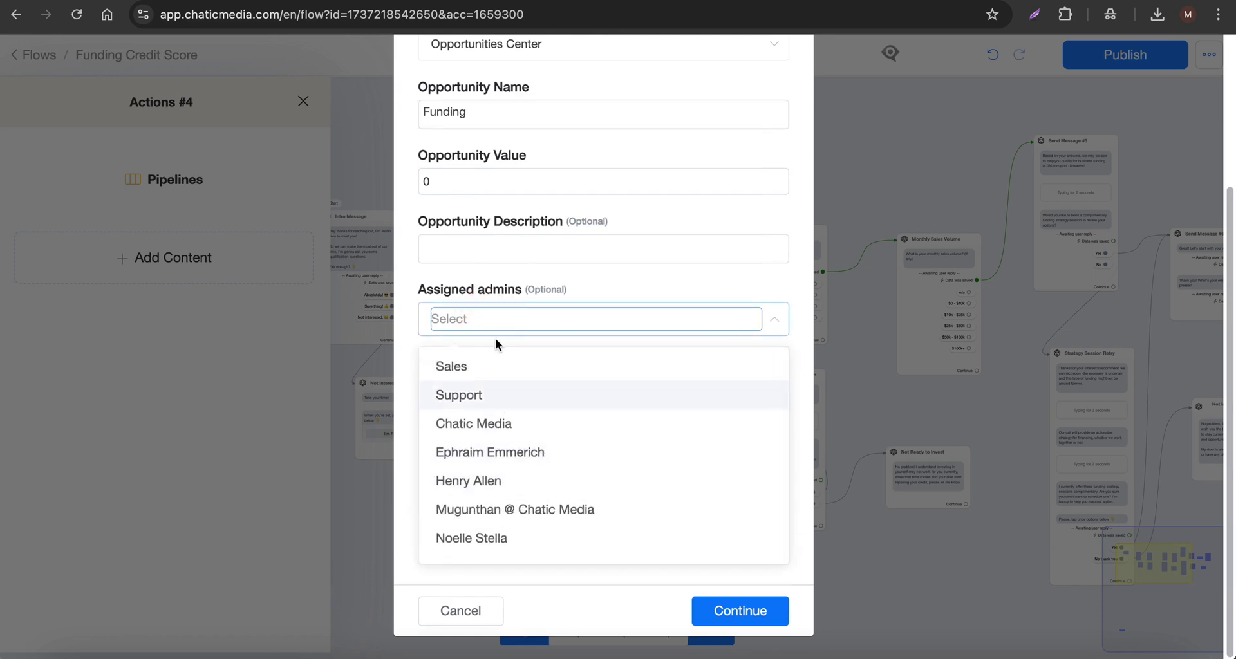
pyautogui.click(501, 462)
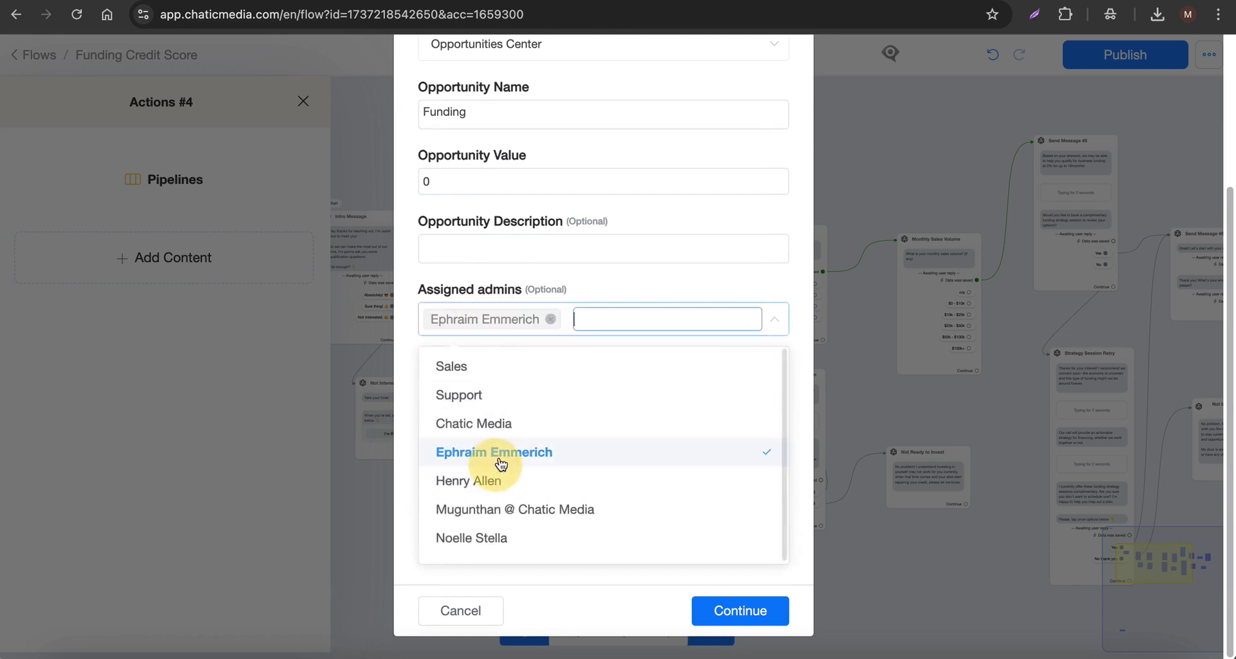
pyautogui.click(644, 276)
# Keep the opportunity's priority at Medium and status at Open, choose the Lead stage, and save the pipeline action.
pyautogui.click(474, 405)
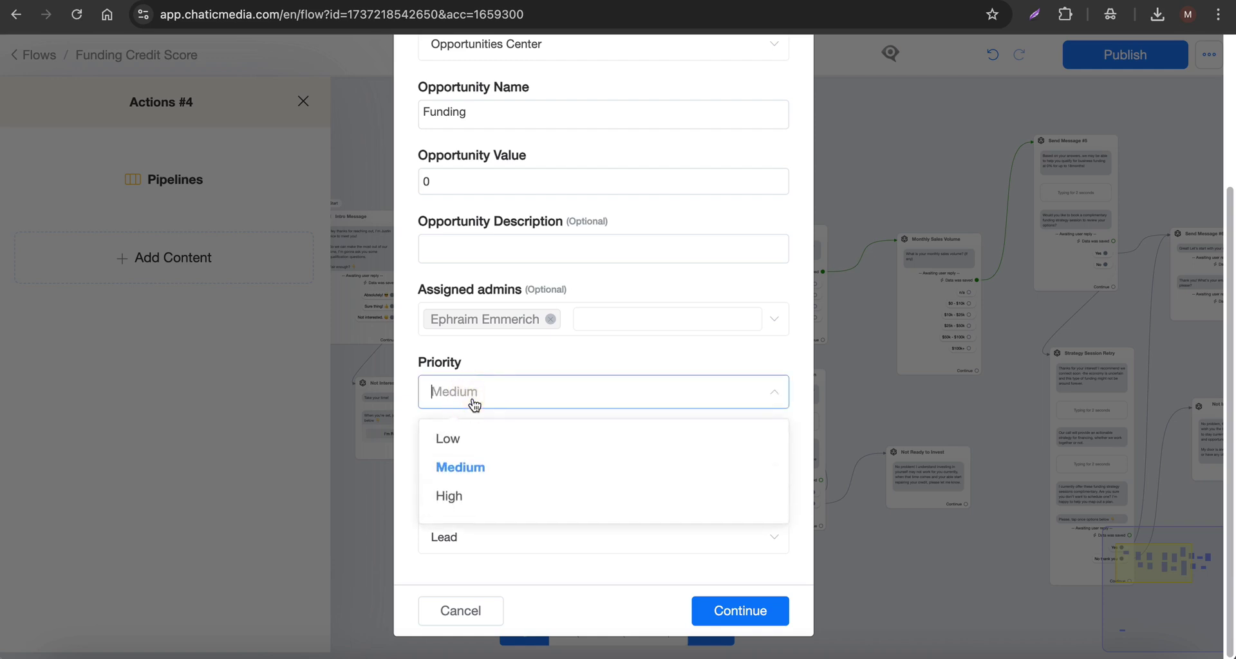
pyautogui.click(470, 391)
pyautogui.click(469, 463)
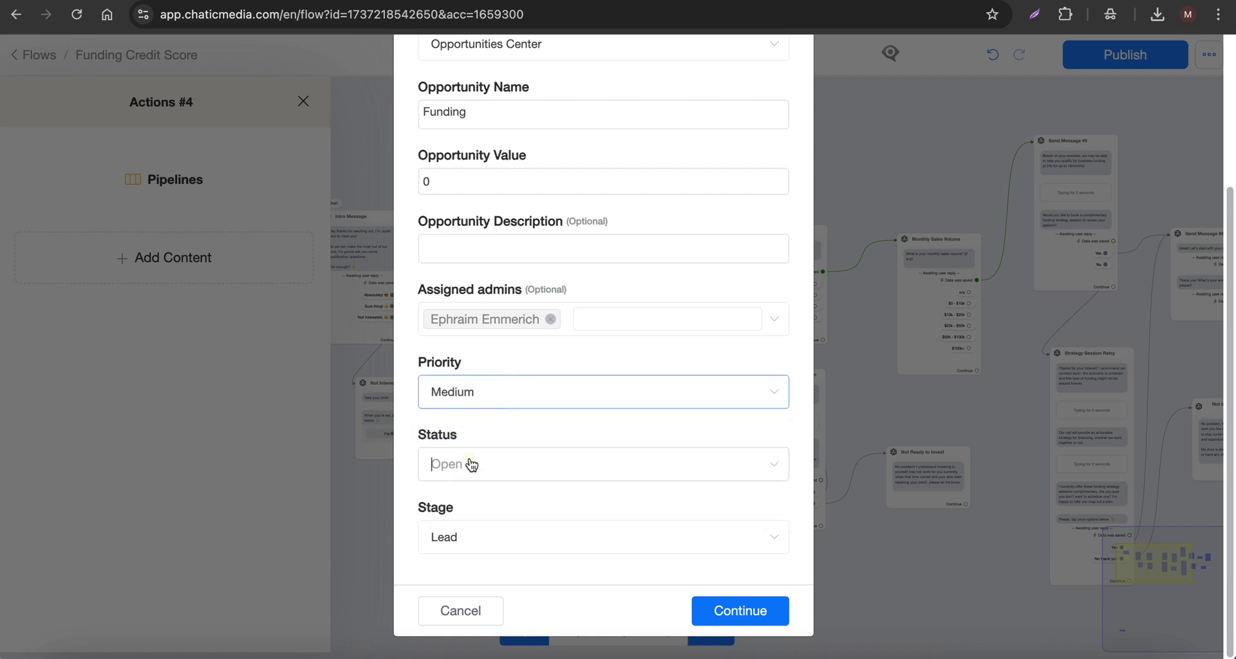
pyautogui.click(469, 463)
pyautogui.click(462, 543)
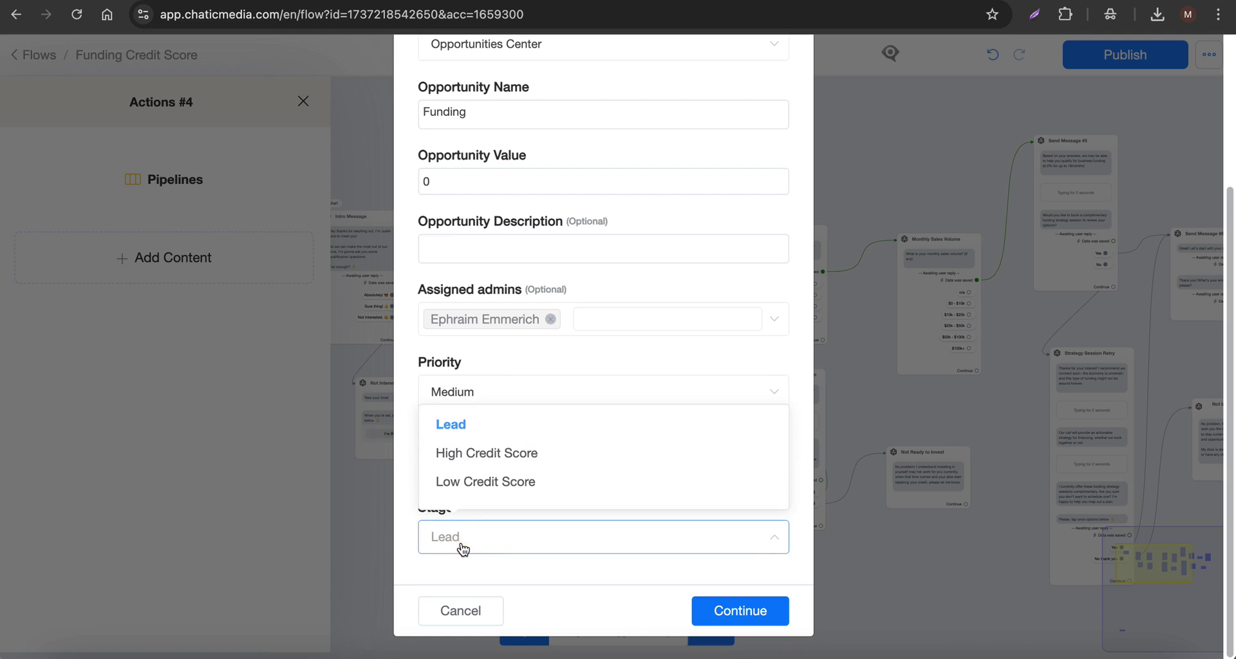
pyautogui.click(468, 552)
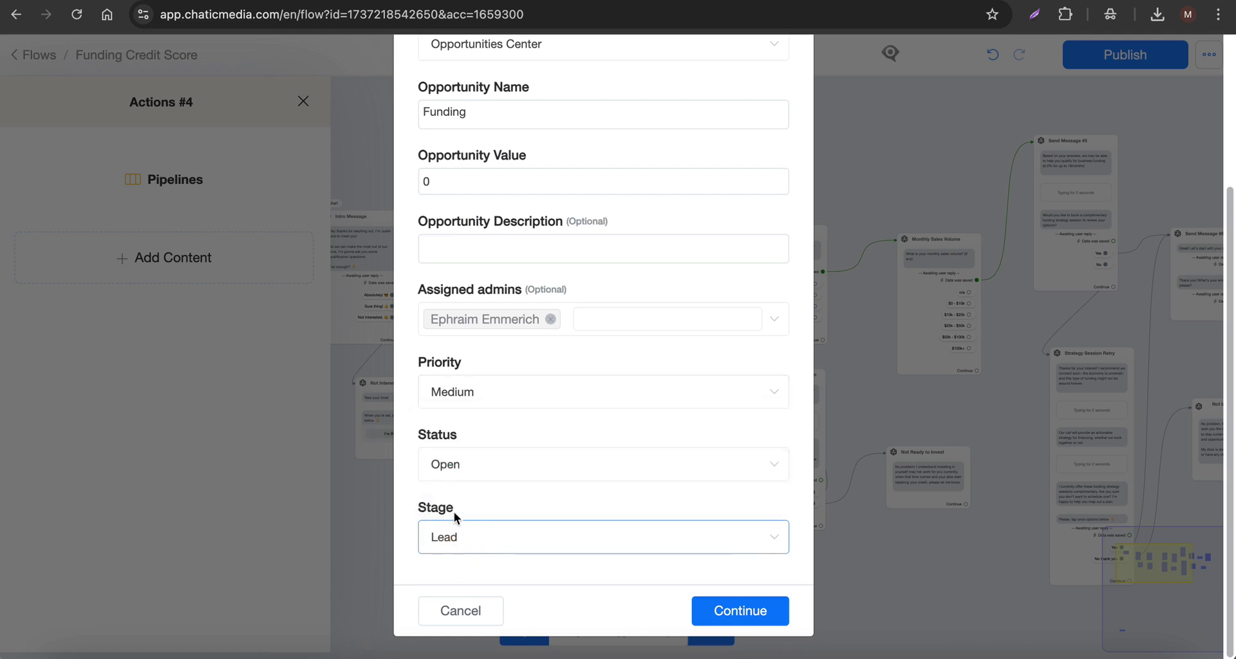
pyautogui.scroll(3, 534, 317)
pyautogui.scroll(-3, 524, 270)
pyautogui.click(457, 534)
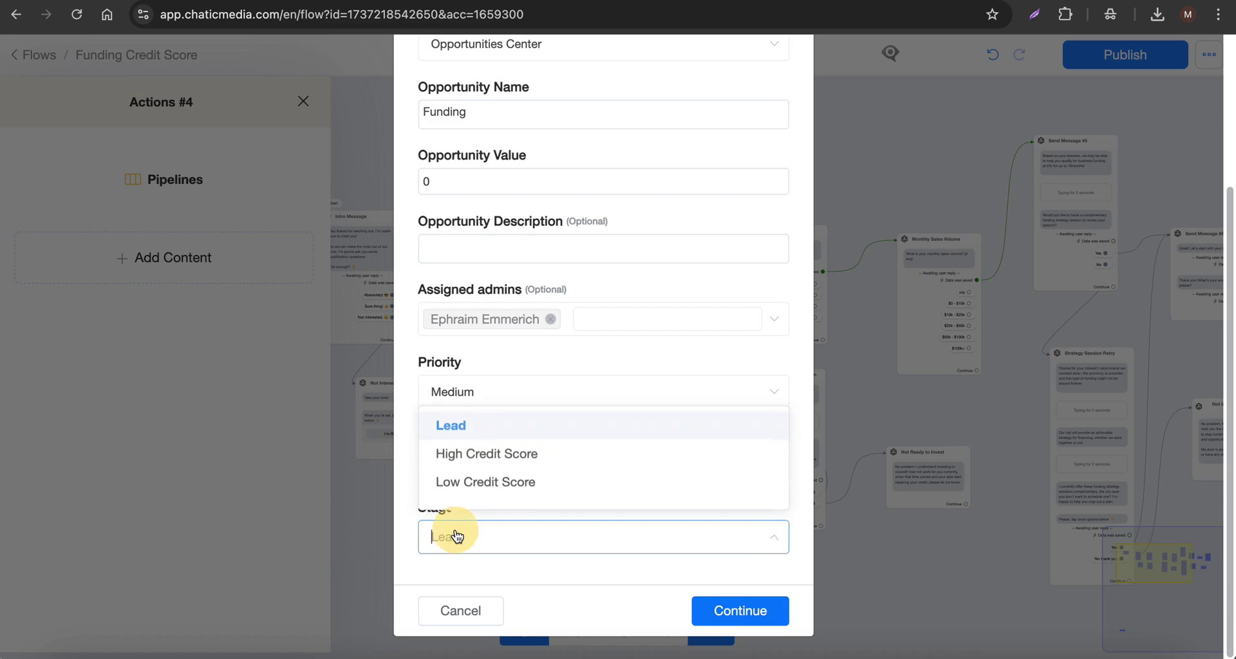
pyautogui.click(475, 423)
pyautogui.click(757, 616)
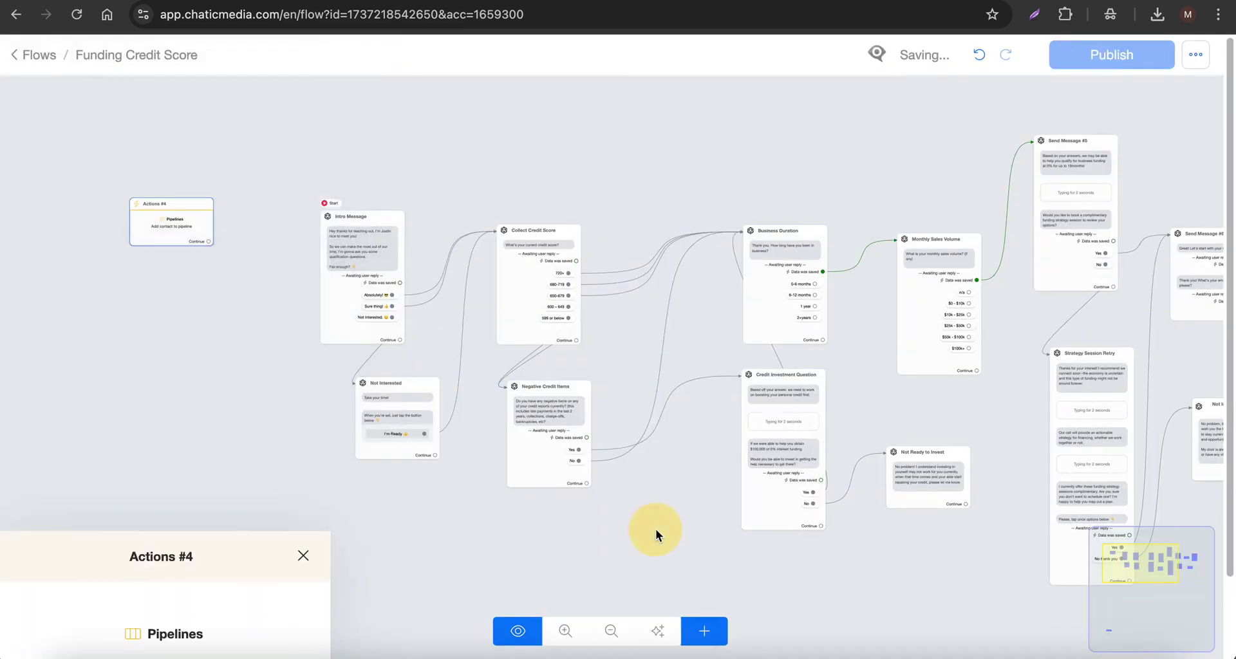
# Rearrange the flow so the pipeline Actions block sits between the Intro Message and Collect Credit Score blocks.
pyautogui.click(655, 534)
pyautogui.scroll(5, 153, 183)
pyautogui.moveTo(166, 251); pyautogui.dragTo(797, 182)
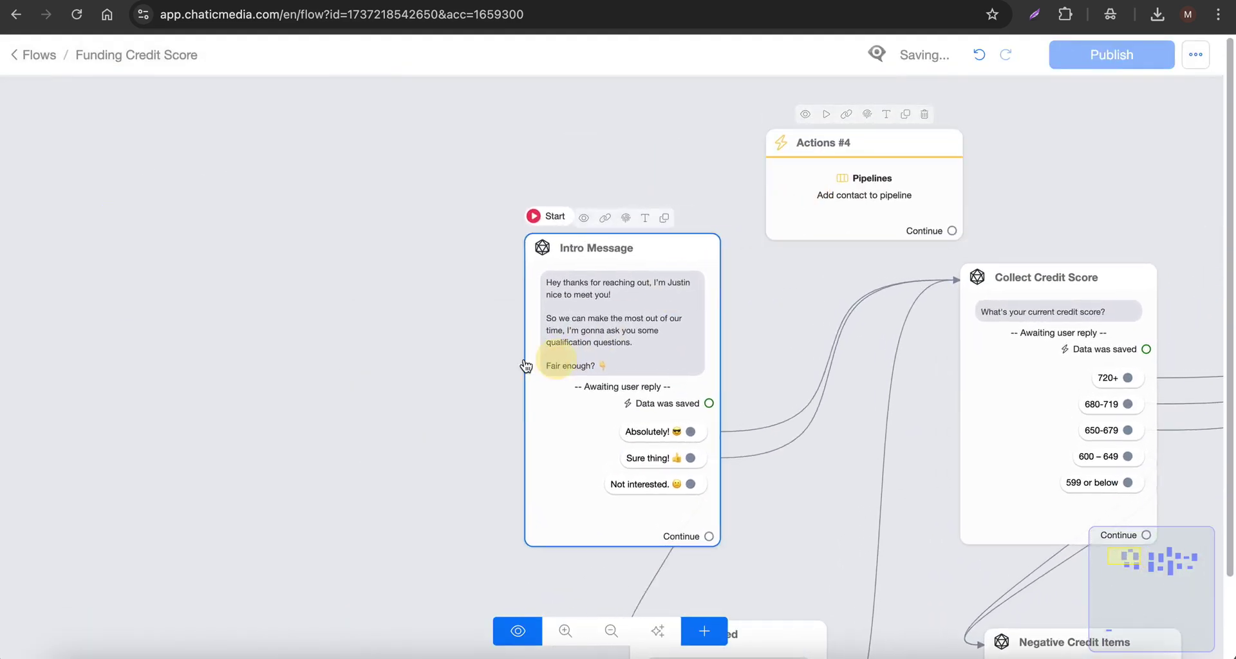
pyautogui.moveTo(526, 365); pyautogui.dragTo(339, 367)
pyautogui.scroll(-5, 673, 524)
pyautogui.moveTo(808, 554); pyautogui.dragTo(667, 567)
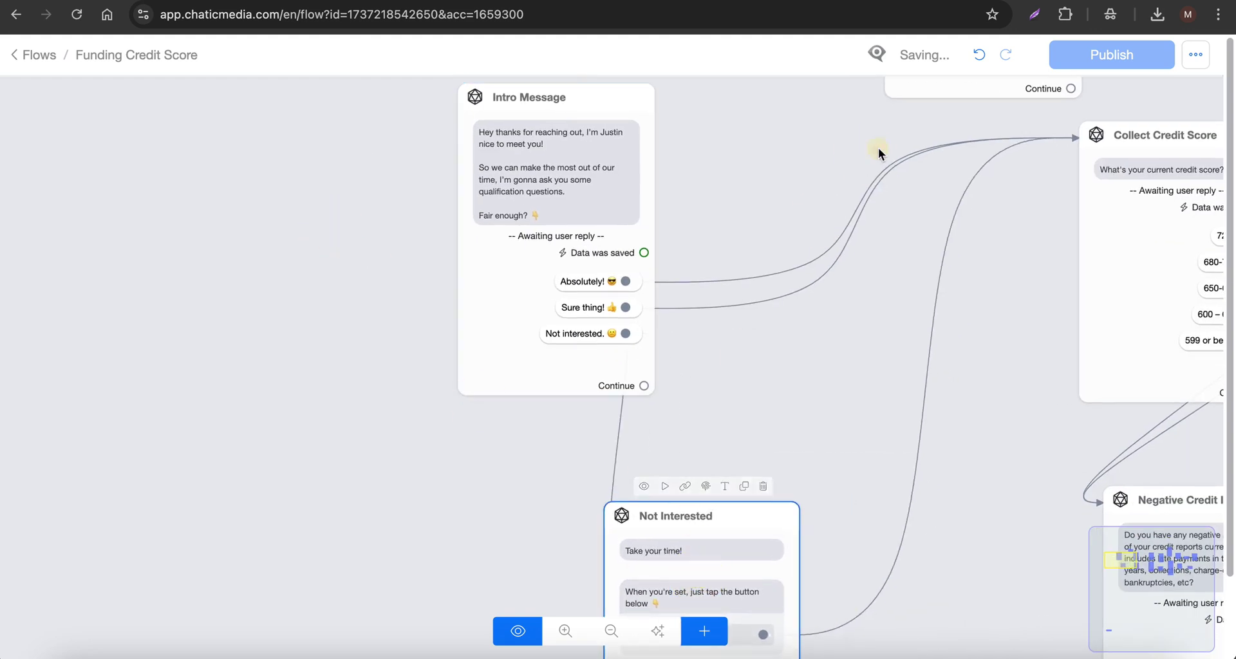
pyautogui.moveTo(947, 98); pyautogui.dragTo(854, 253)
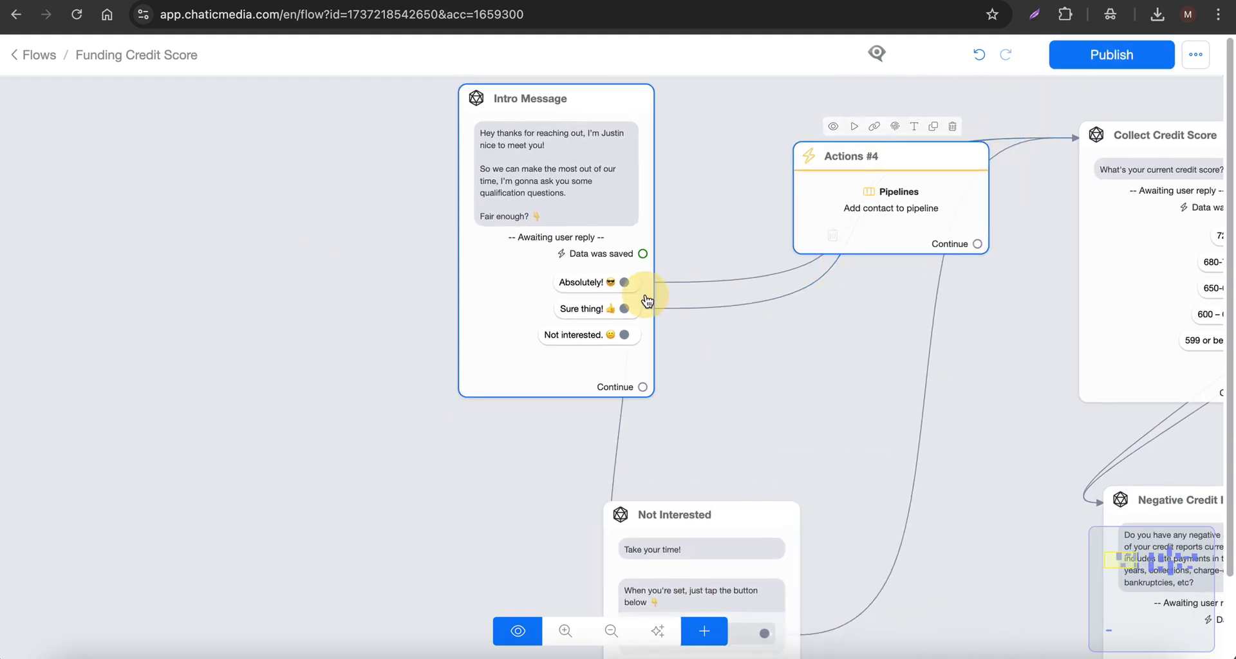
# Route the Absolutely! and Sure thing! replies into the add-contact pipeline block and connect its Continue output to Collect Credit Score.
pyautogui.moveTo(624, 282); pyautogui.dragTo(816, 204)
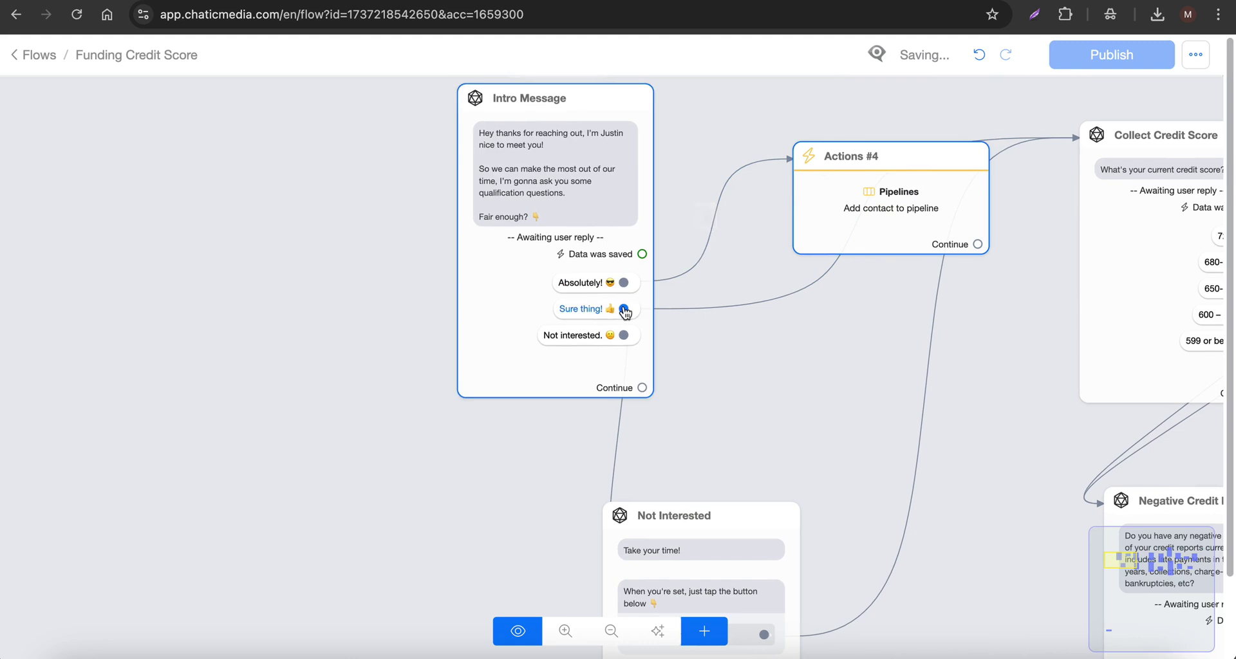
pyautogui.moveTo(623, 310); pyautogui.dragTo(1117, 238)
pyautogui.click(866, 204)
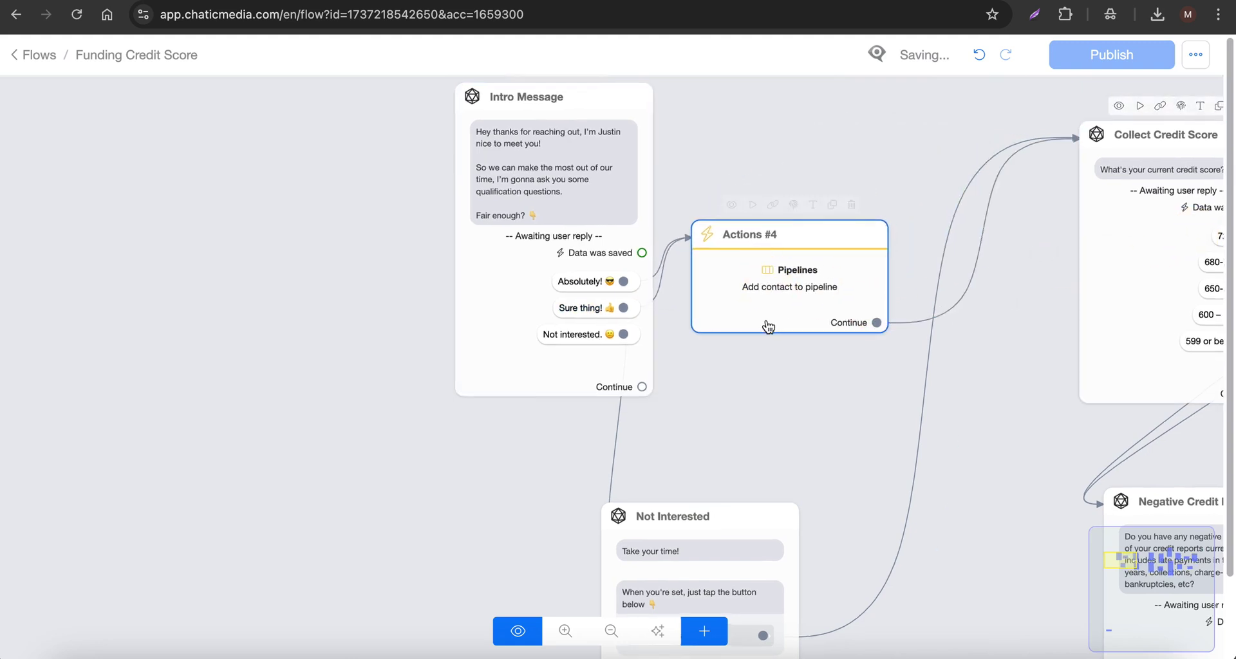
pyautogui.click(546, 289)
pyautogui.scroll(3, 514, 240)
pyautogui.scroll(-2, 512, 390)
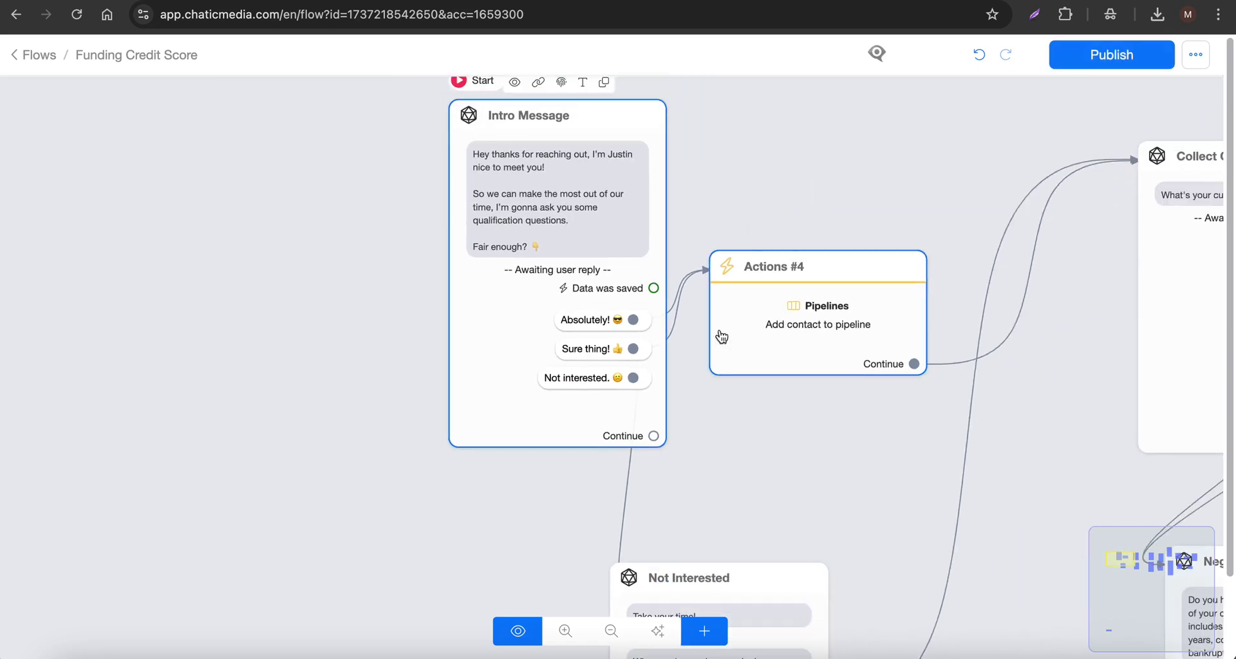
pyautogui.click(721, 336)
pyautogui.scroll(-4, 739, 419)
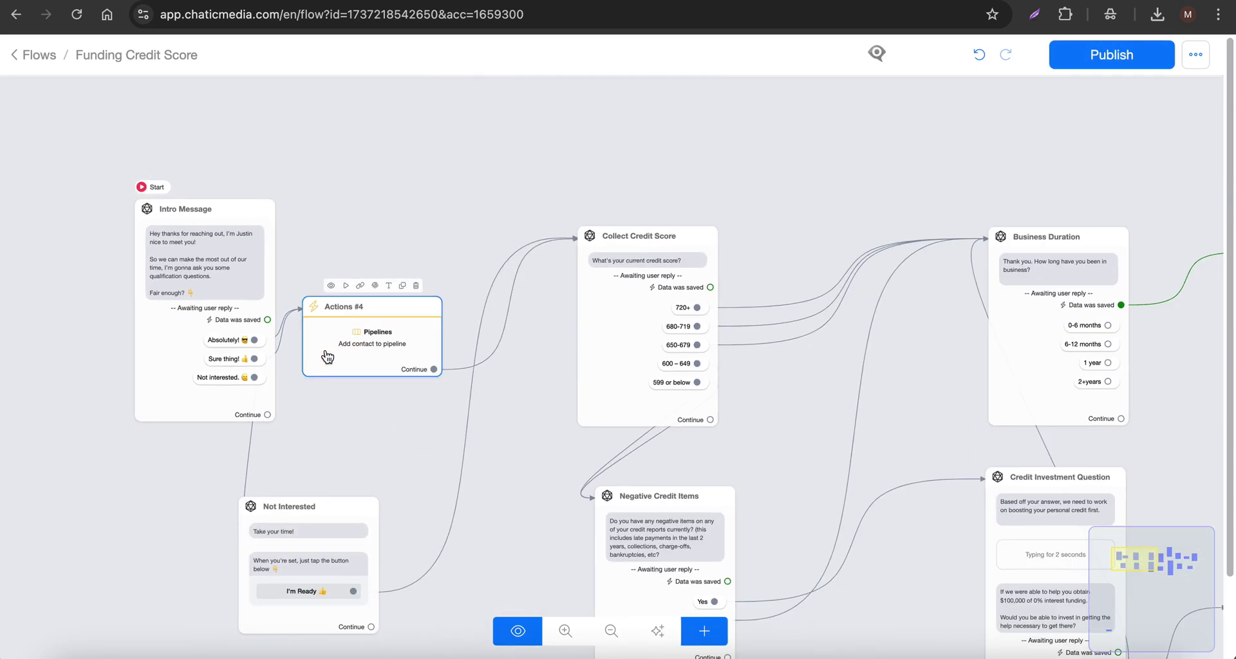
# Add another Actions block to the flow near Business Duration and give it a Pipelines action.
pyautogui.moveTo(740, 180); pyautogui.dragTo(589, 140)
pyautogui.click(434, 333)
pyautogui.scroll(1, 520, 318)
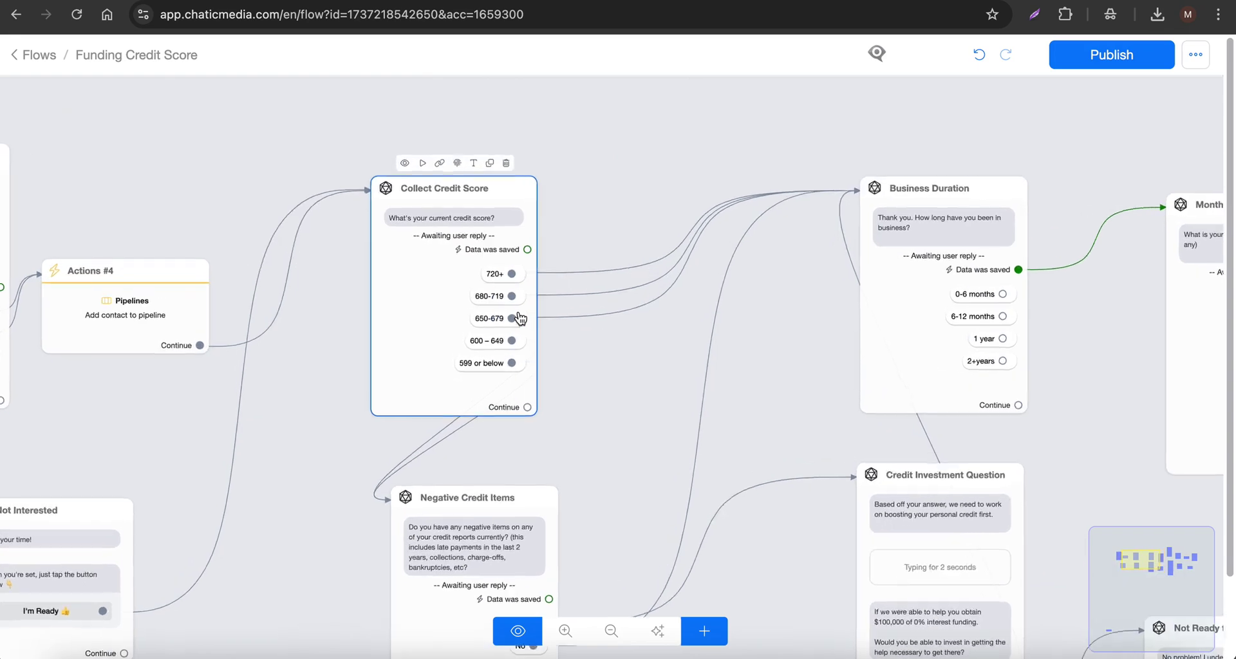
pyautogui.click(704, 631)
pyautogui.click(761, 415)
pyautogui.moveTo(819, 500); pyautogui.dragTo(896, 433)
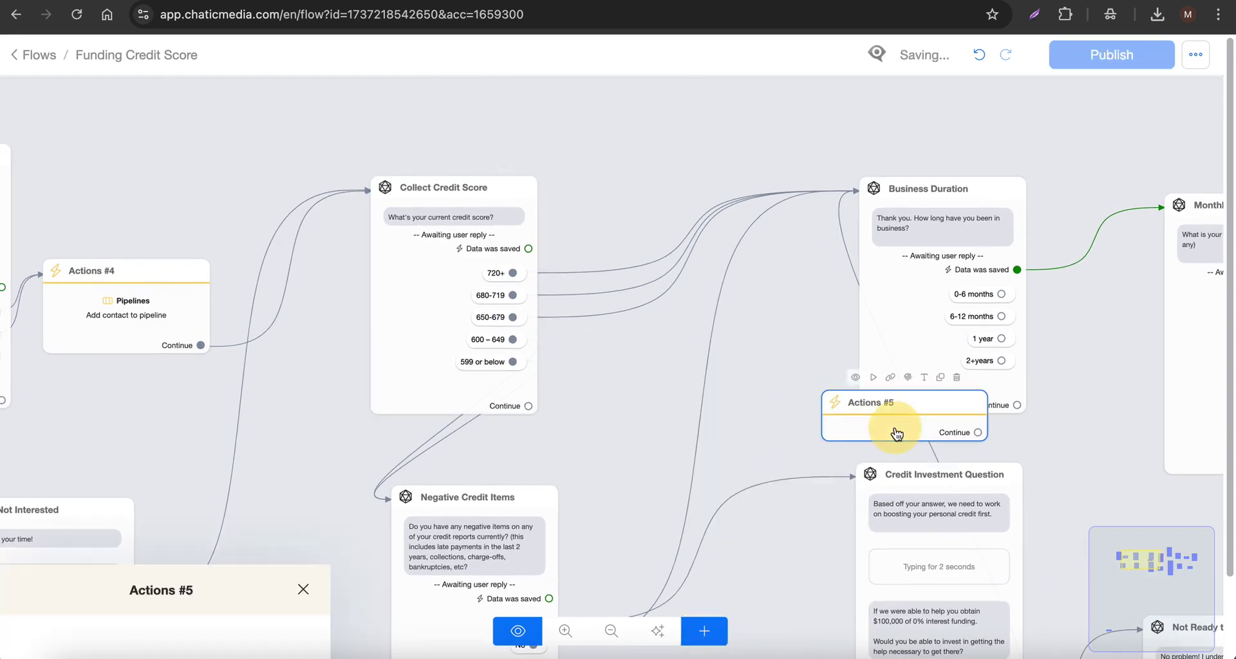
pyautogui.click(193, 249)
pyautogui.click(121, 291)
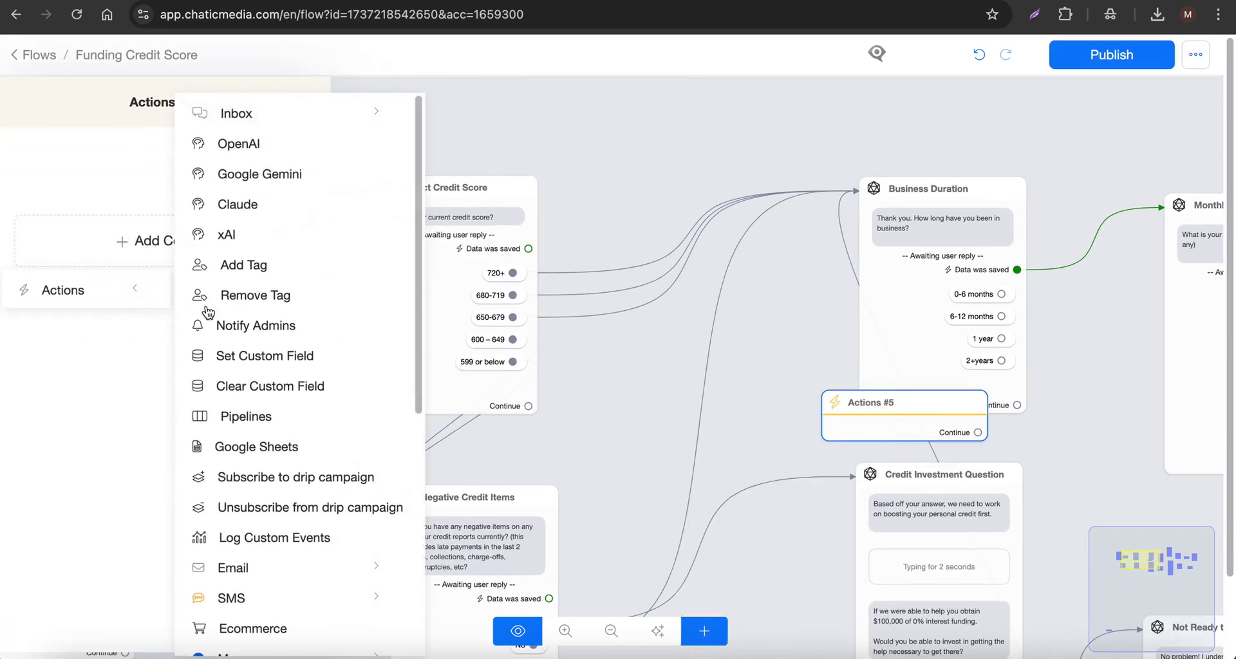
pyautogui.click(238, 416)
# Configure the new pipeline action to move the contact to the High Credit Score stage of Opportunities Center and save it.
pyautogui.click(182, 182)
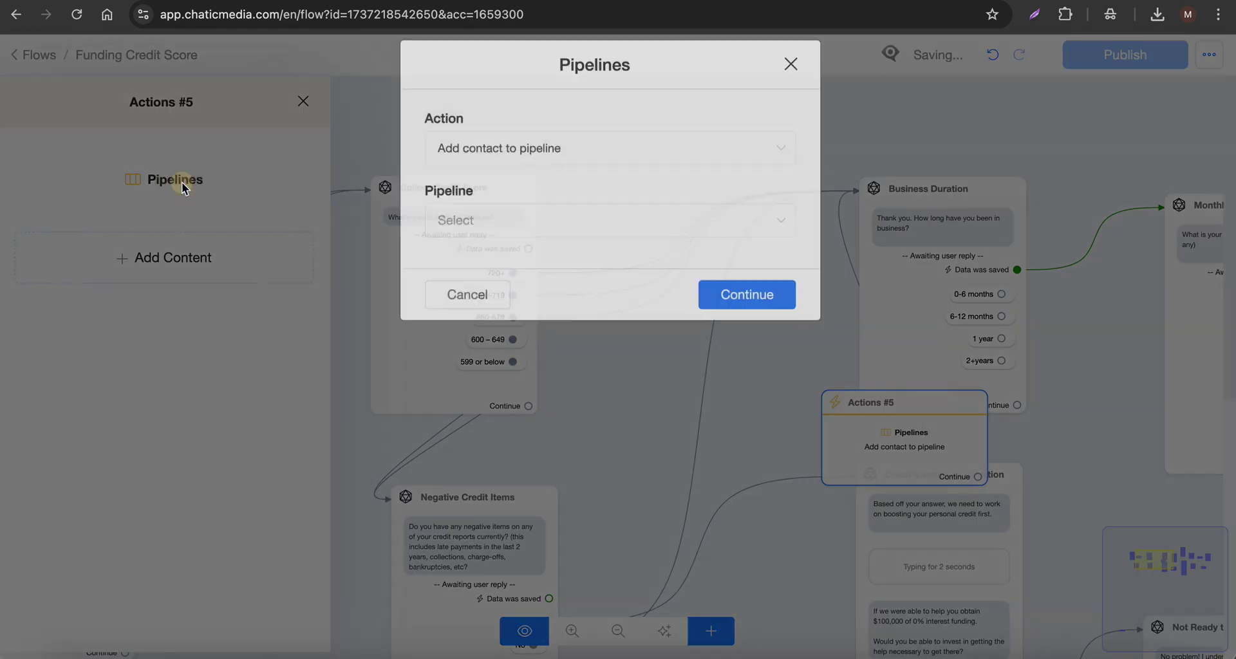
pyautogui.click(512, 171)
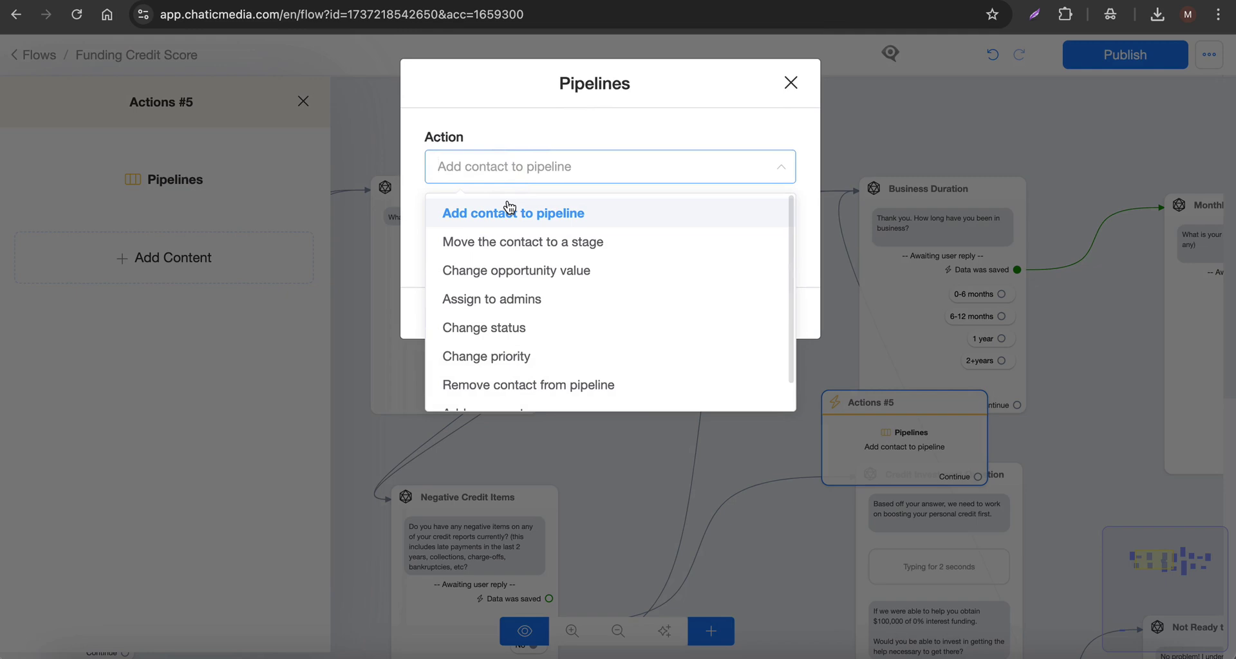
pyautogui.click(540, 251)
pyautogui.click(502, 250)
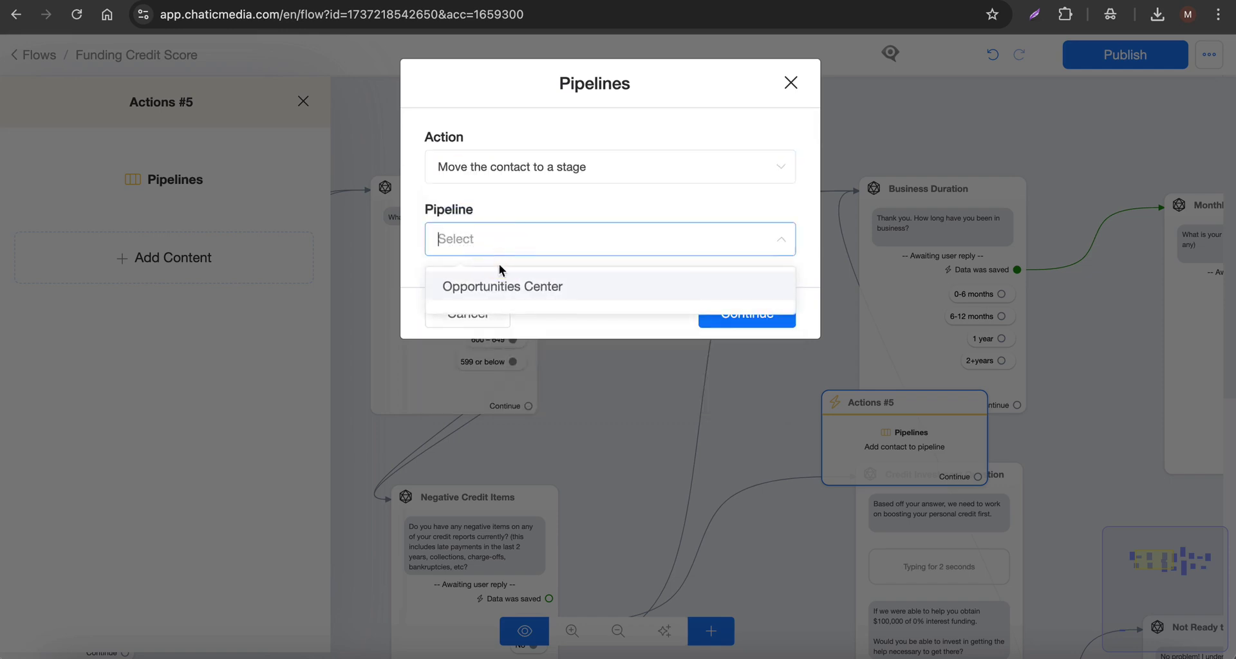
pyautogui.click(499, 290)
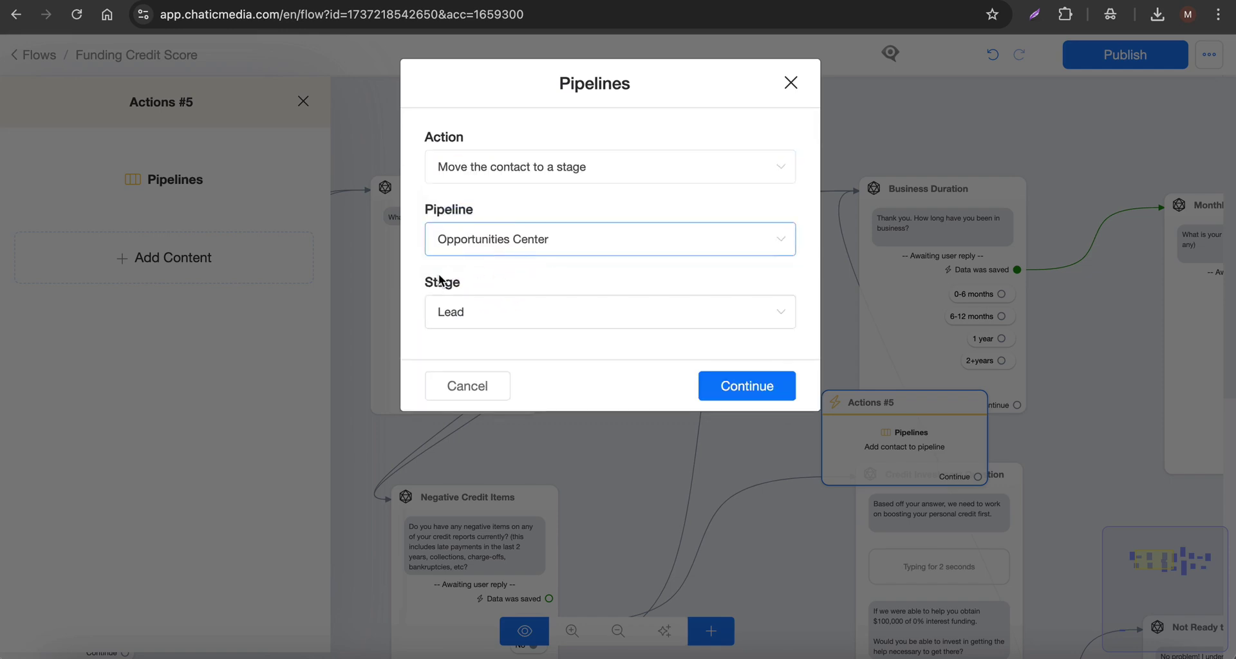
pyautogui.moveTo(426, 282); pyautogui.dragTo(468, 283)
pyautogui.click(469, 314)
pyautogui.click(484, 387)
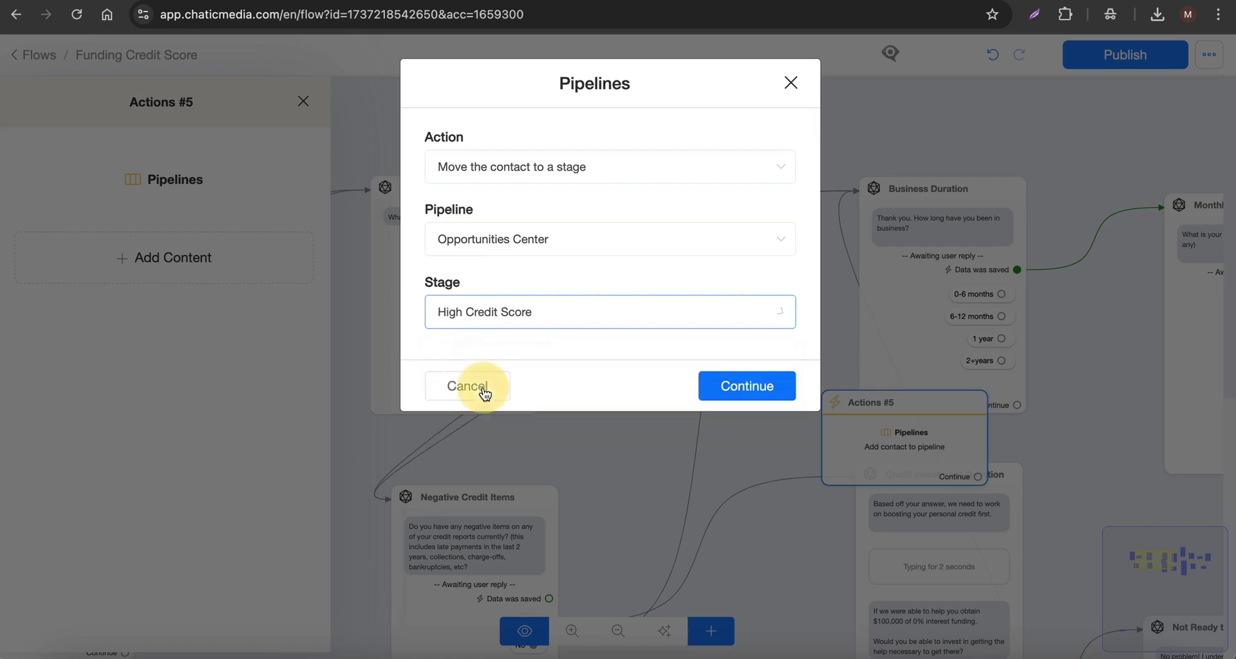
pyautogui.click(731, 387)
# Route the 720+, 680-719 and 650-679 answers through the High Credit Score action block and on to Business Duration.
pyautogui.moveTo(863, 449); pyautogui.dragTo(707, 270)
pyautogui.click(564, 277)
pyautogui.scroll(2, 564, 276)
pyautogui.moveTo(507, 278); pyautogui.dragTo(695, 232)
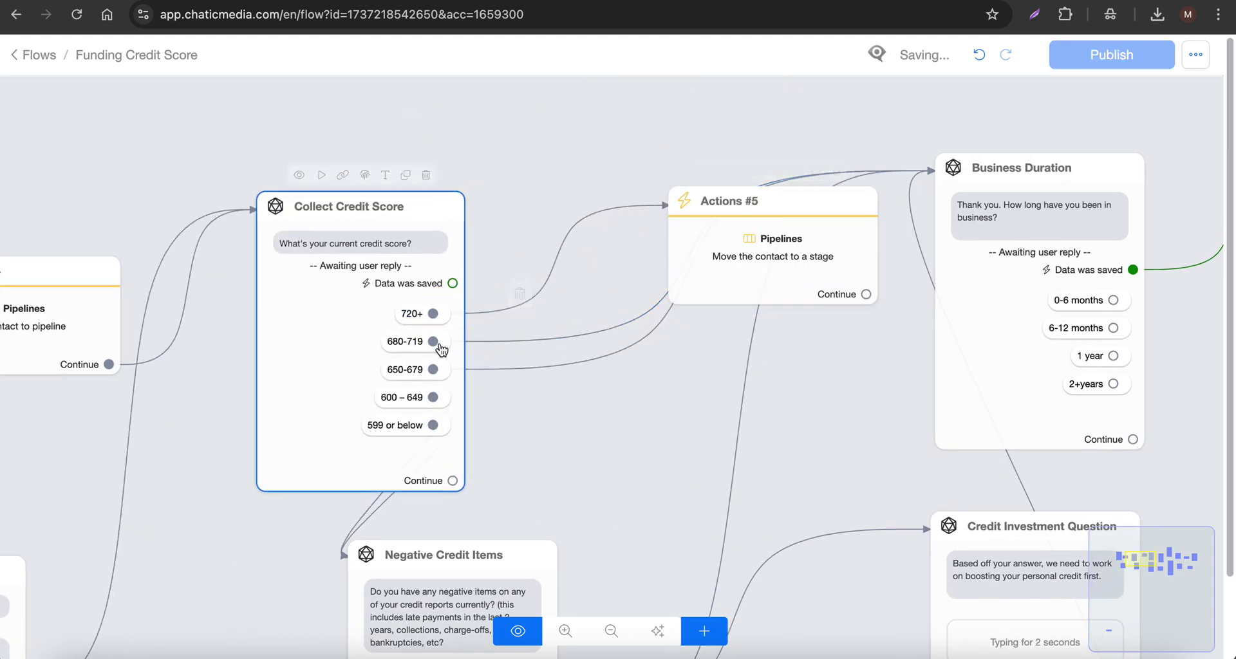
pyautogui.moveTo(432, 341); pyautogui.dragTo(719, 249)
pyautogui.moveTo(432, 369); pyautogui.dragTo(632, 305)
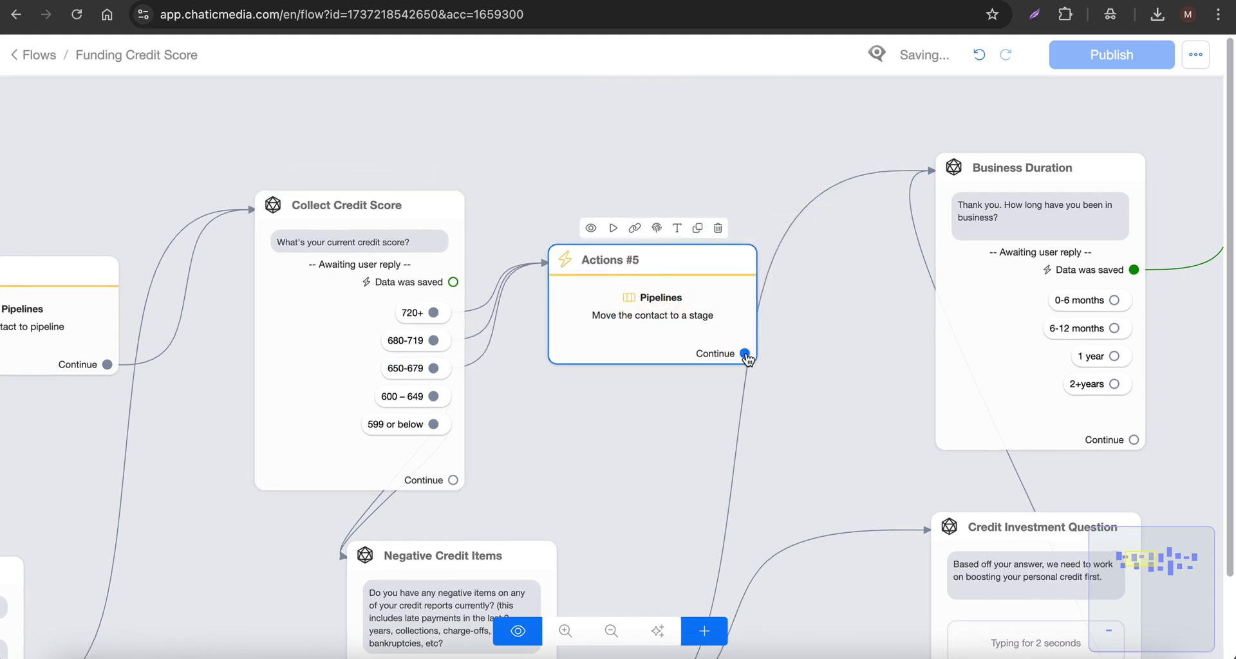
pyautogui.moveTo(744, 353); pyautogui.dragTo(986, 244)
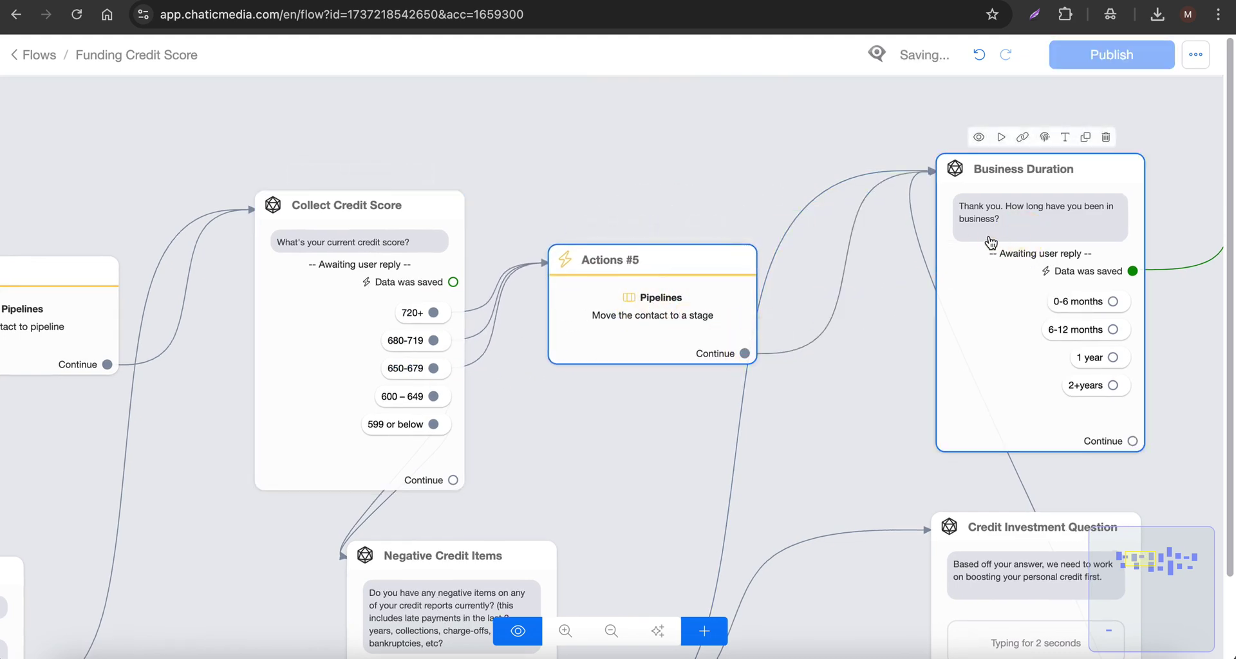
# Move Negative Credit Items down and place a duplicate of the High Credit Score action block between it and Collect Credit Score.
pyautogui.click(666, 148)
pyautogui.scroll(-5, 666, 148)
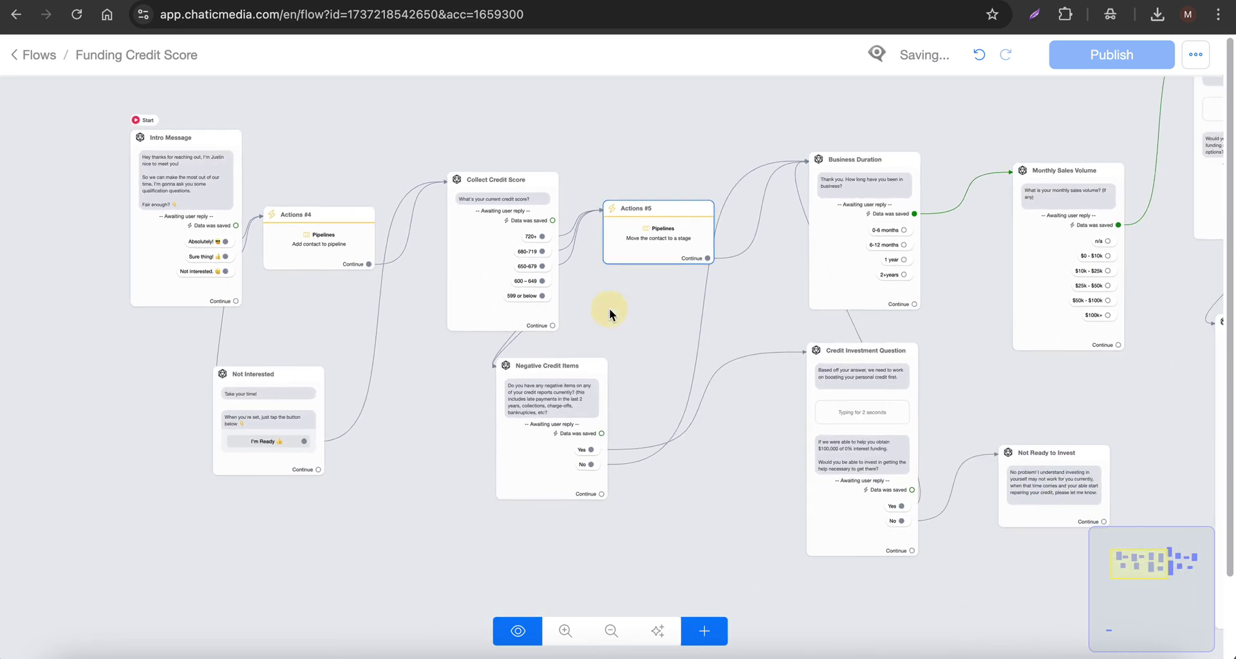
pyautogui.moveTo(566, 412); pyautogui.dragTo(551, 509)
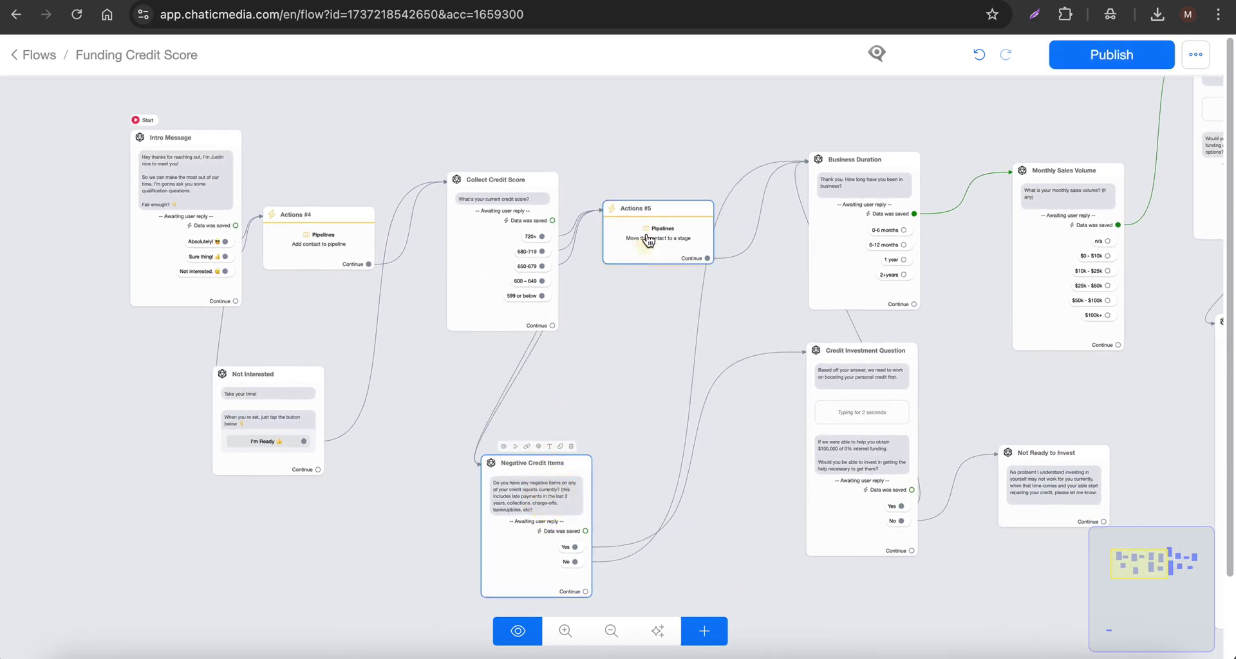
pyautogui.click(648, 240)
pyautogui.click(680, 191)
pyautogui.moveTo(695, 245); pyautogui.dragTo(506, 417)
# Change the duplicated pipeline action's stage to Low Credit Score and save it.
pyautogui.click(461, 396)
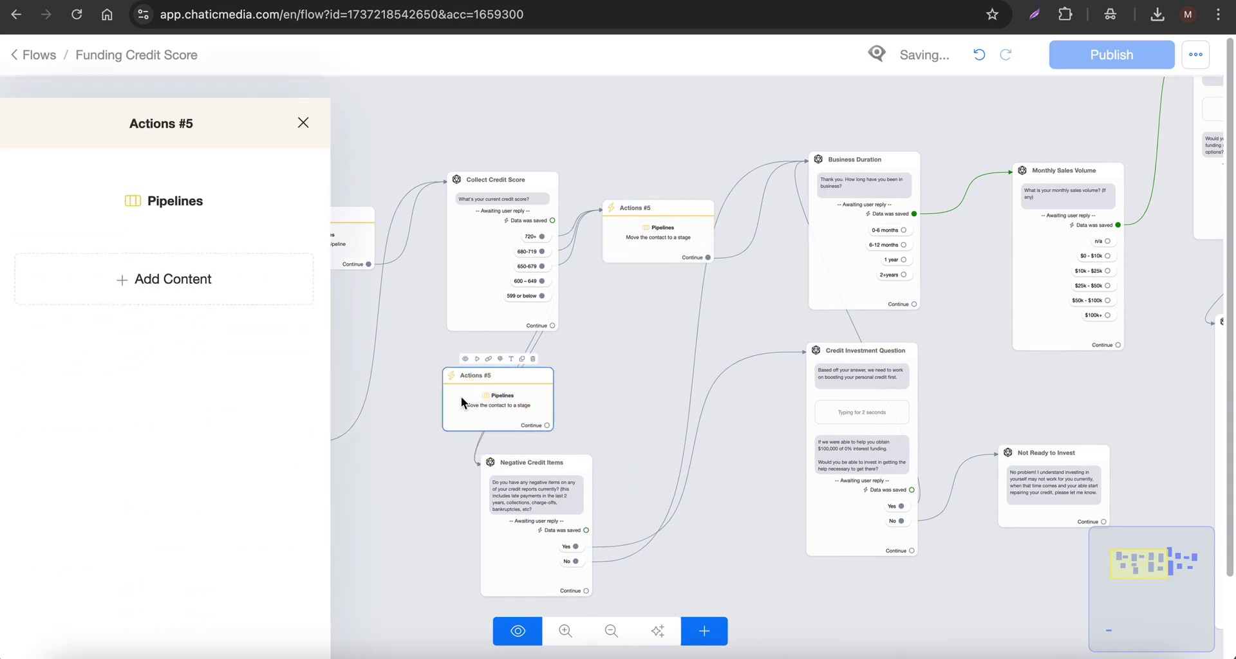
pyautogui.click(167, 193)
pyautogui.click(472, 312)
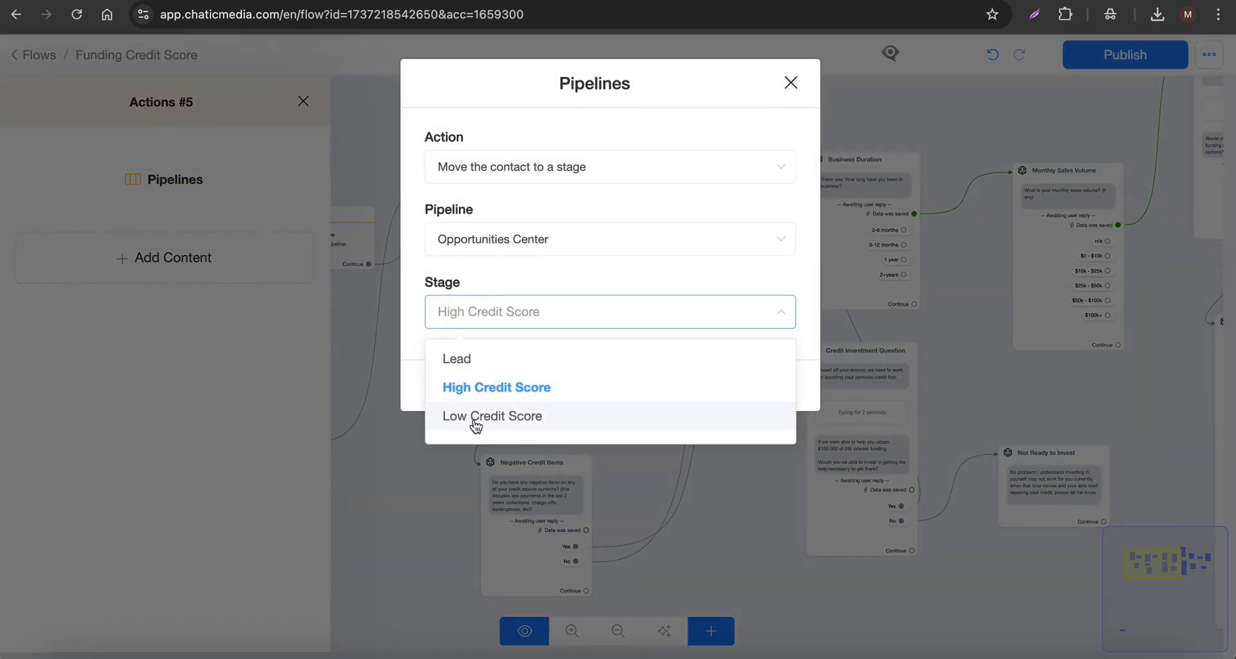
pyautogui.click(474, 417)
pyautogui.click(747, 387)
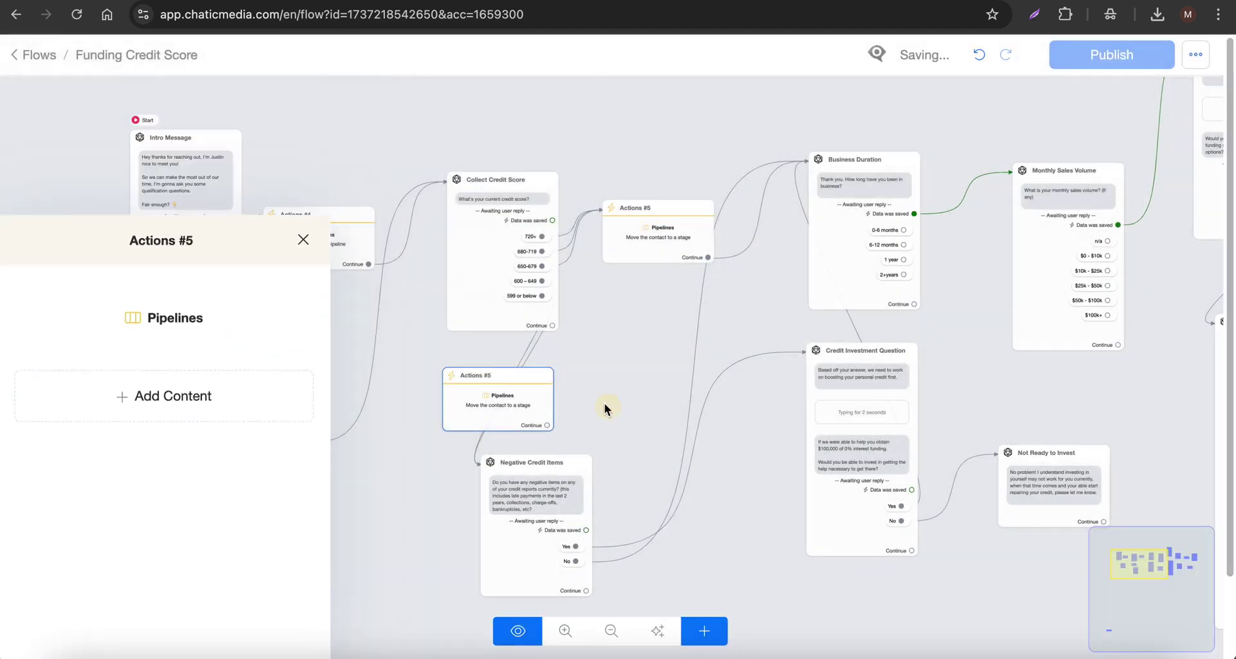
# Route the 600 – 649 and 599 or below answers through the Low Credit Score action block and on to Negative Credit Items.
pyautogui.scroll(5, 604, 405)
pyautogui.click(468, 444)
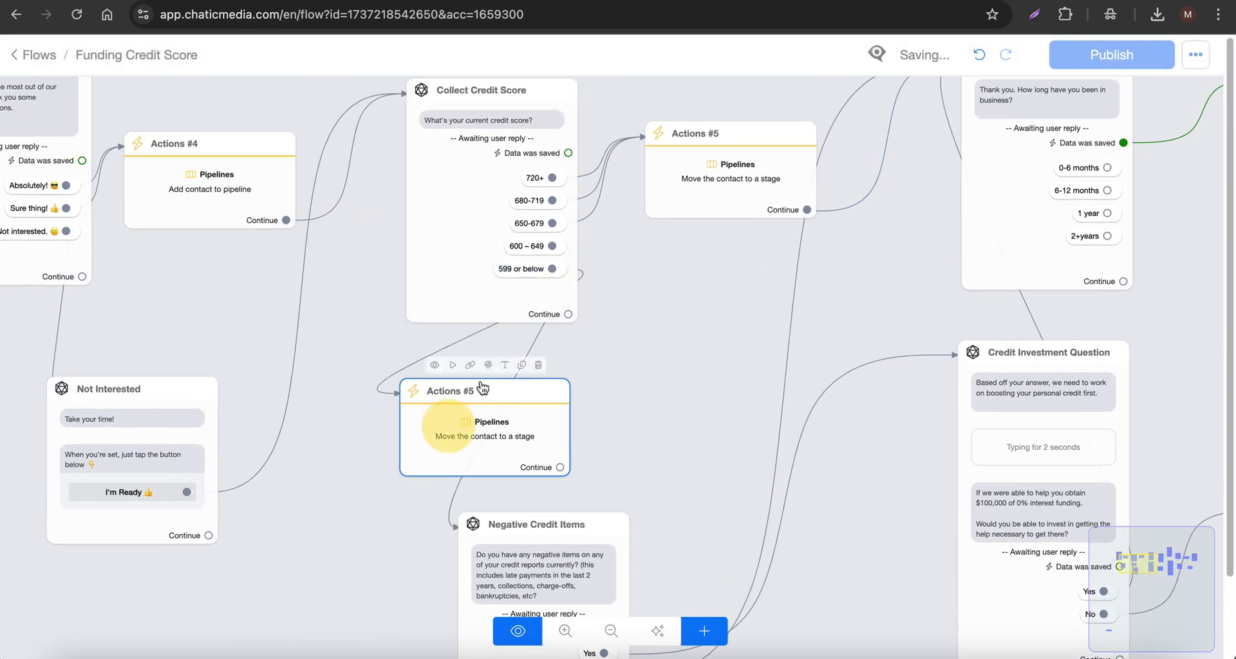
pyautogui.moveTo(552, 270); pyautogui.dragTo(573, 206)
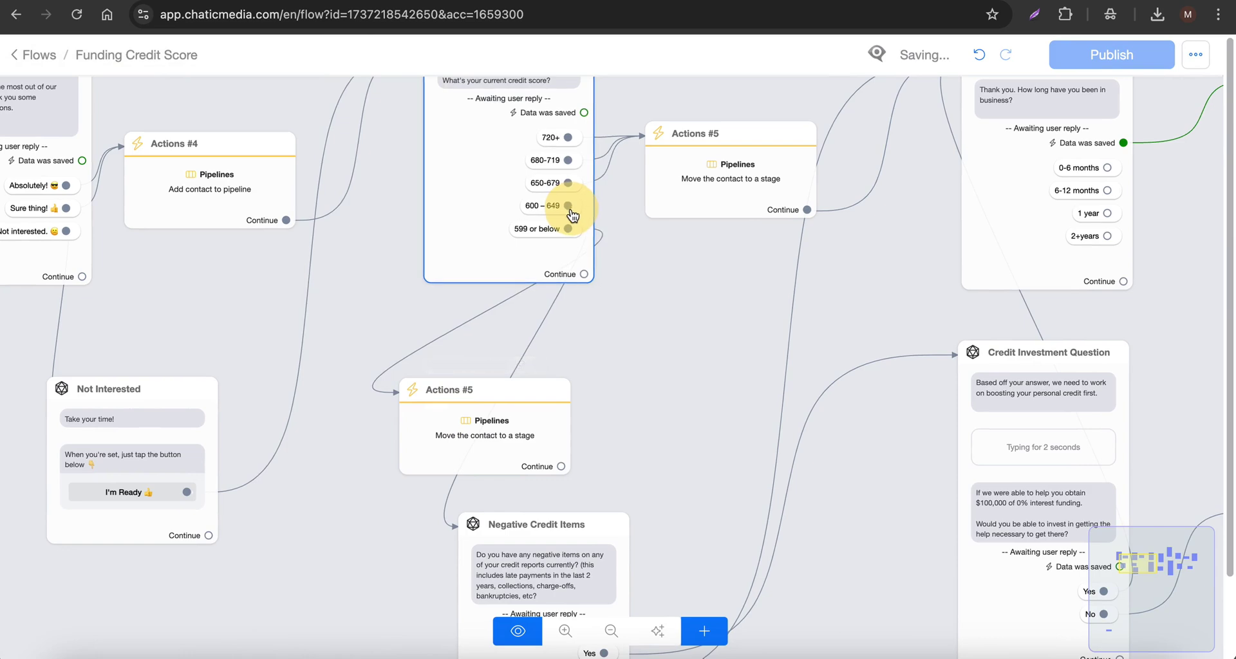
pyautogui.click(433, 408)
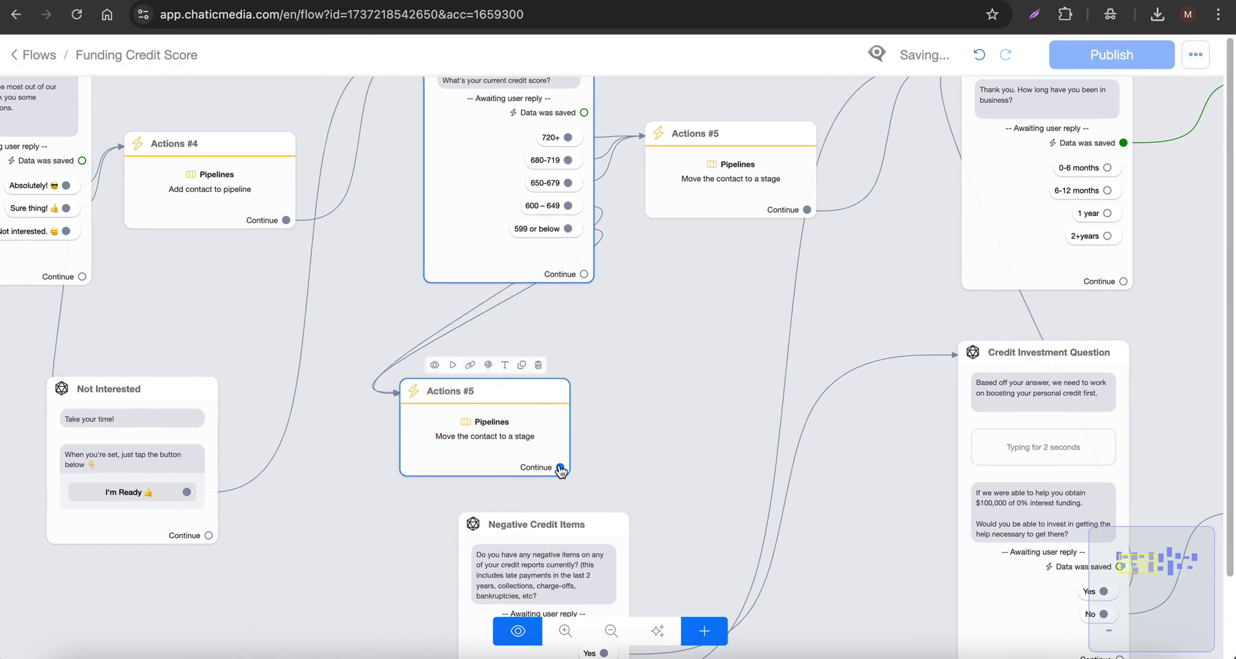
pyautogui.moveTo(560, 467); pyautogui.dragTo(510, 579)
# Move the Intro Message block farther from the add-contact pipeline block and publish the flow.
pyautogui.scroll(-3, 617, 457)
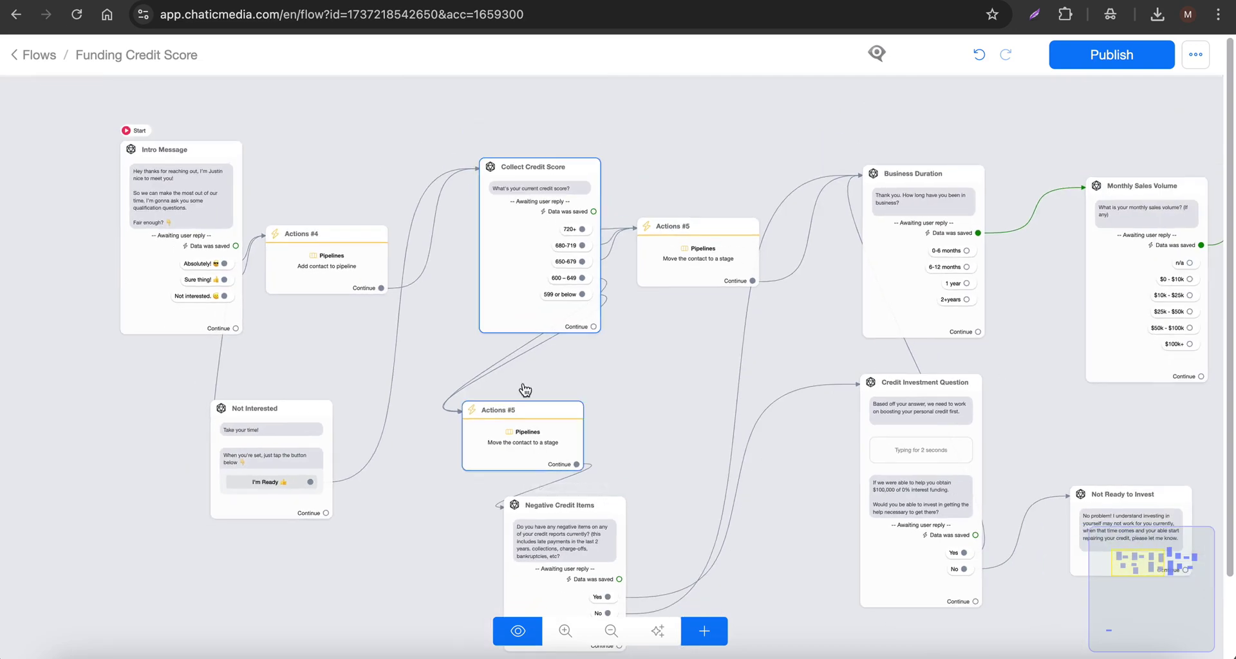
pyautogui.moveTo(157, 220); pyautogui.dragTo(111, 259)
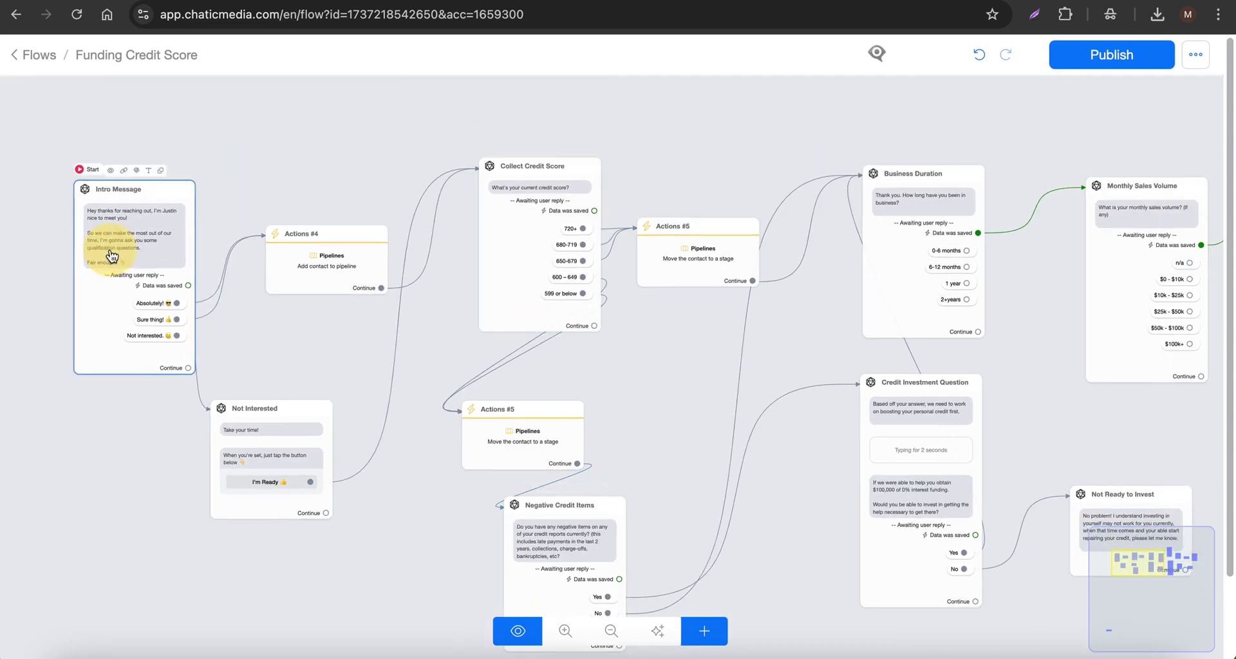
pyautogui.click(1121, 59)
# Reposition the Not Interested block directly beneath the add-contact pipeline block.
pyautogui.scroll(2, 284, 276)
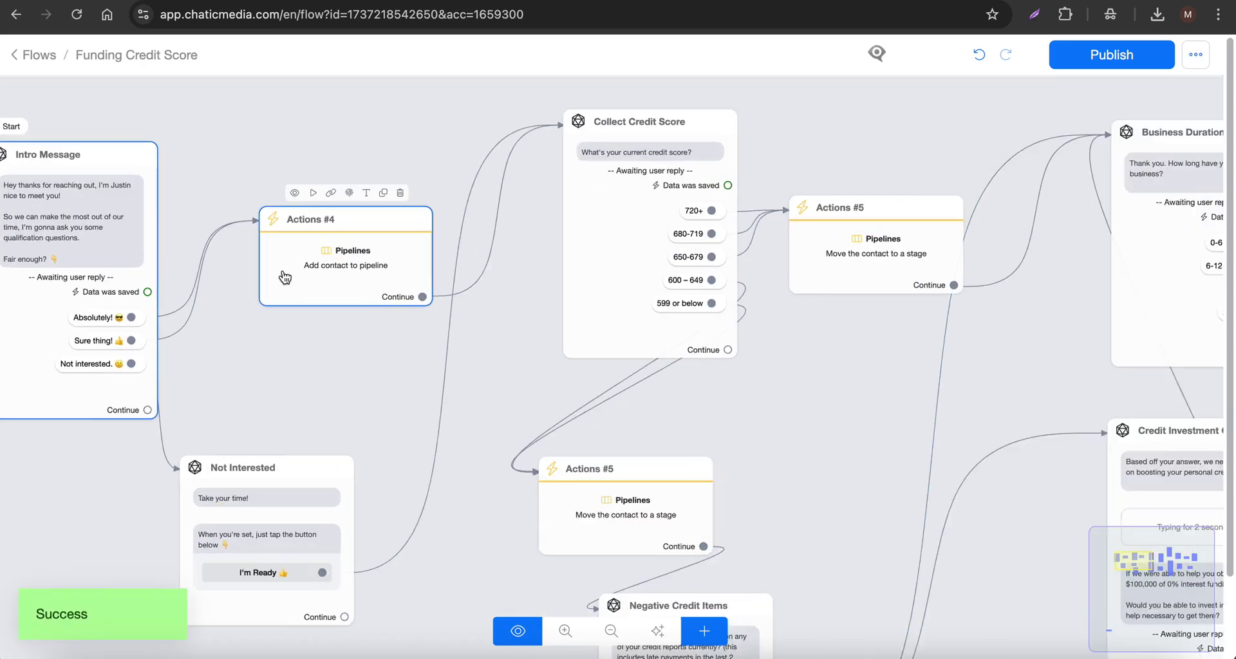
pyautogui.scroll(-1, 394, 350)
pyautogui.click(353, 463)
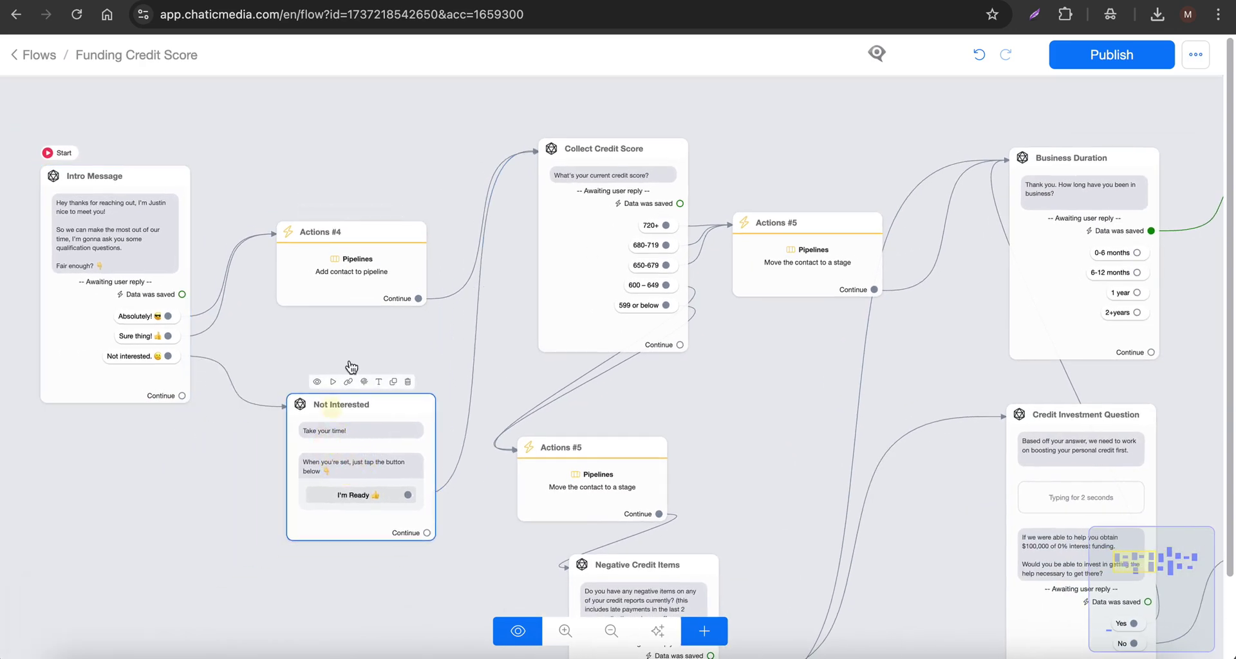
pyautogui.scroll(-1, 783, 206)
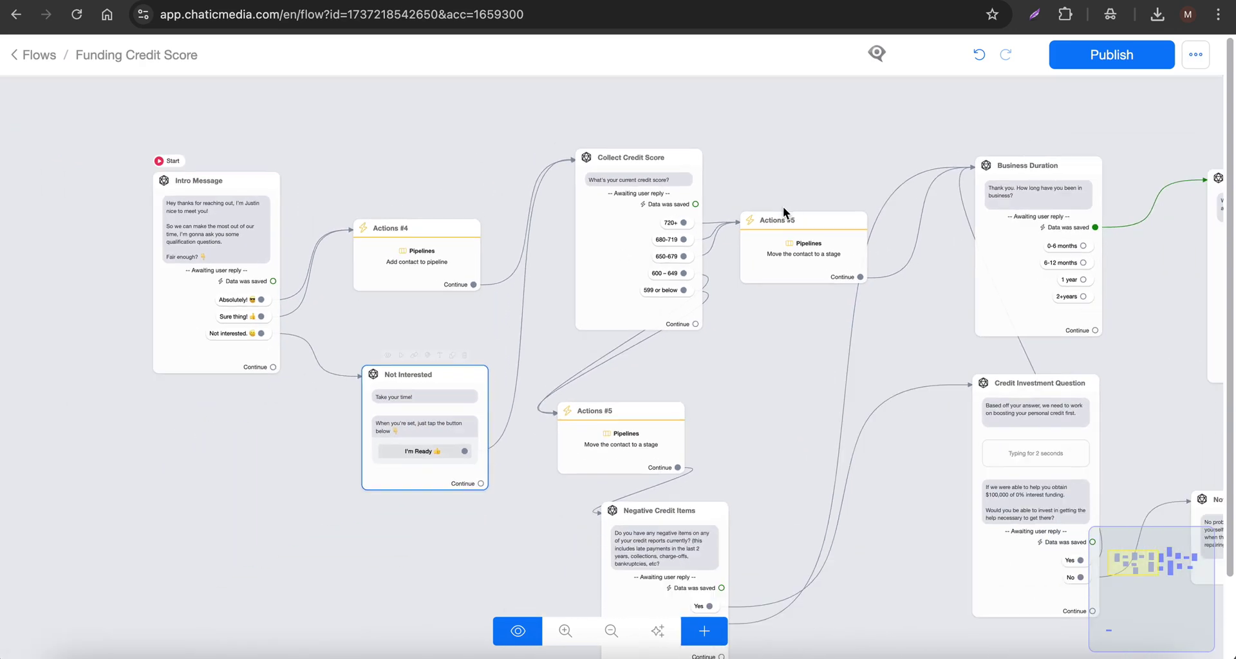
# Test the flow in Quick Preview by answering the intro message with Absolutely!
pyautogui.click(876, 56)
pyautogui.scroll(3, 205, 225)
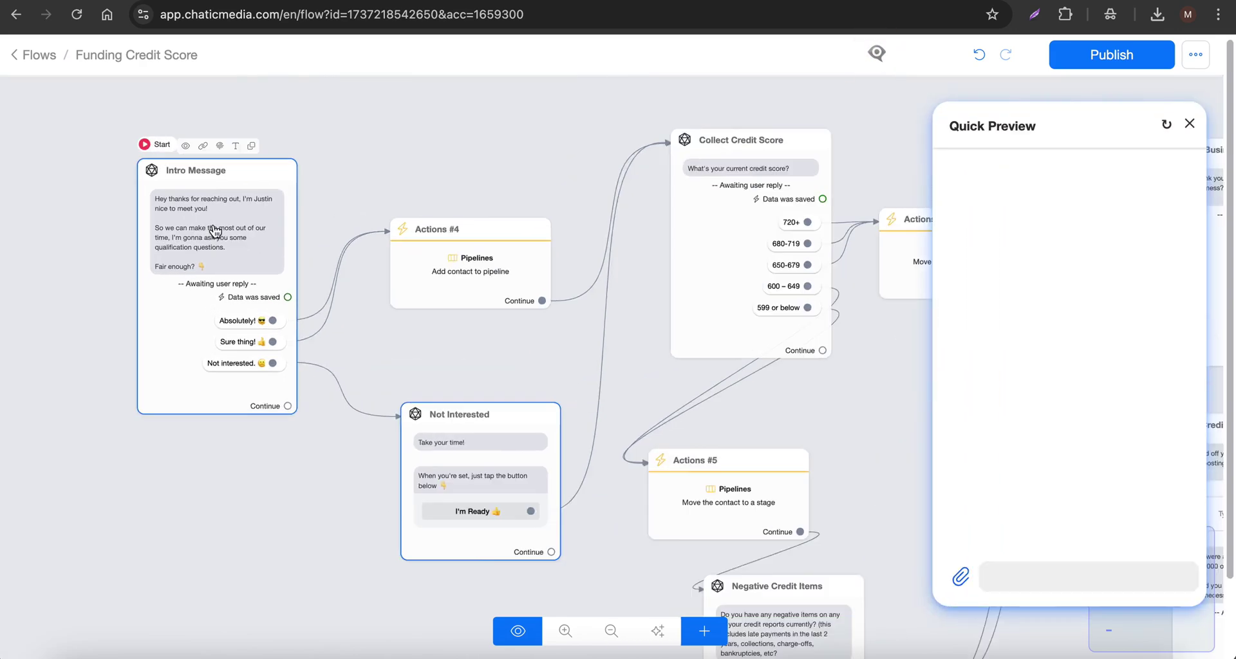
pyautogui.scroll(2, 200, 230)
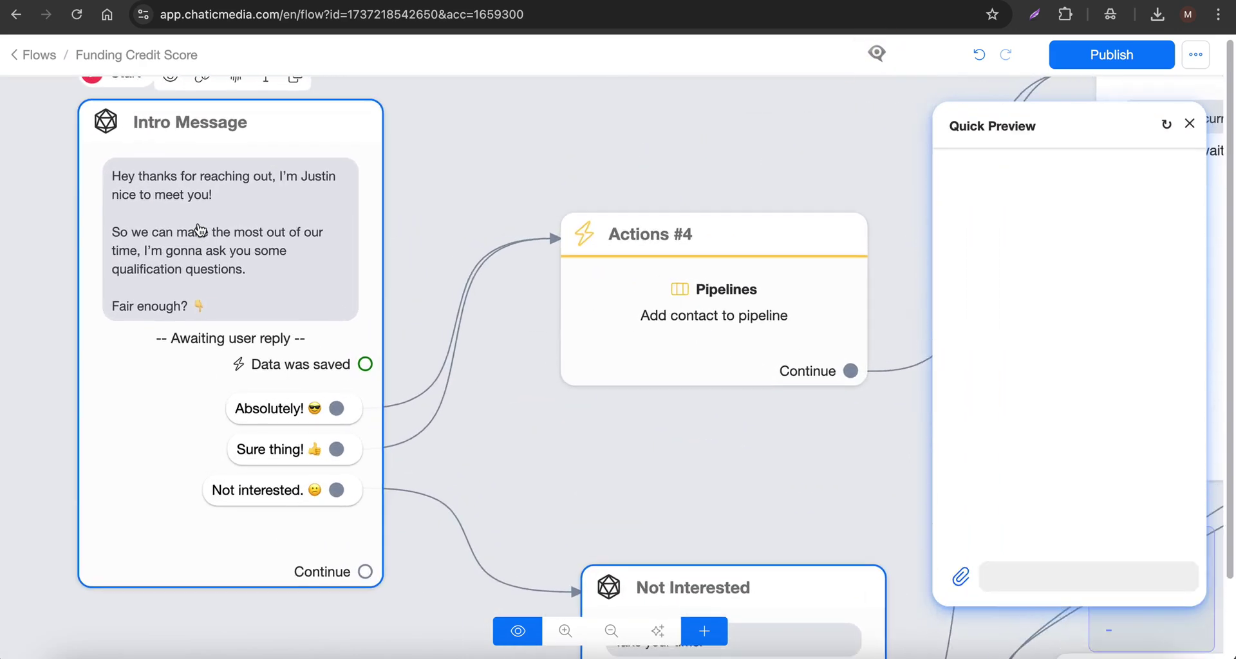
pyautogui.scroll(-3, 200, 230)
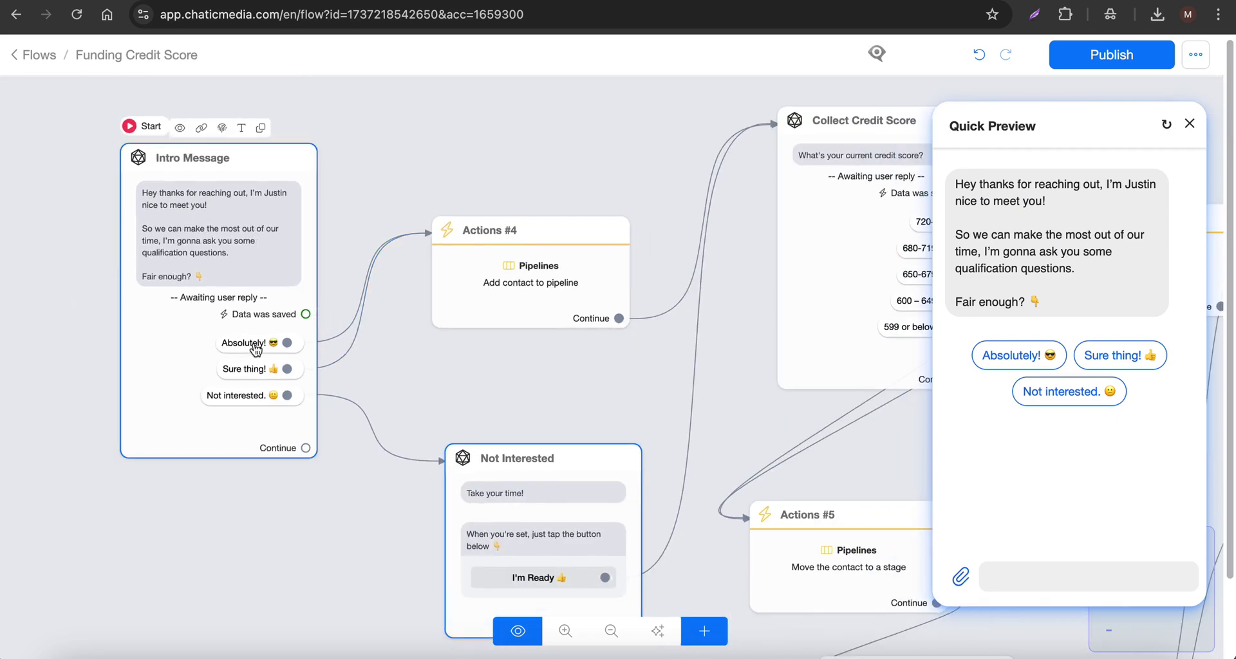
pyautogui.click(389, 377)
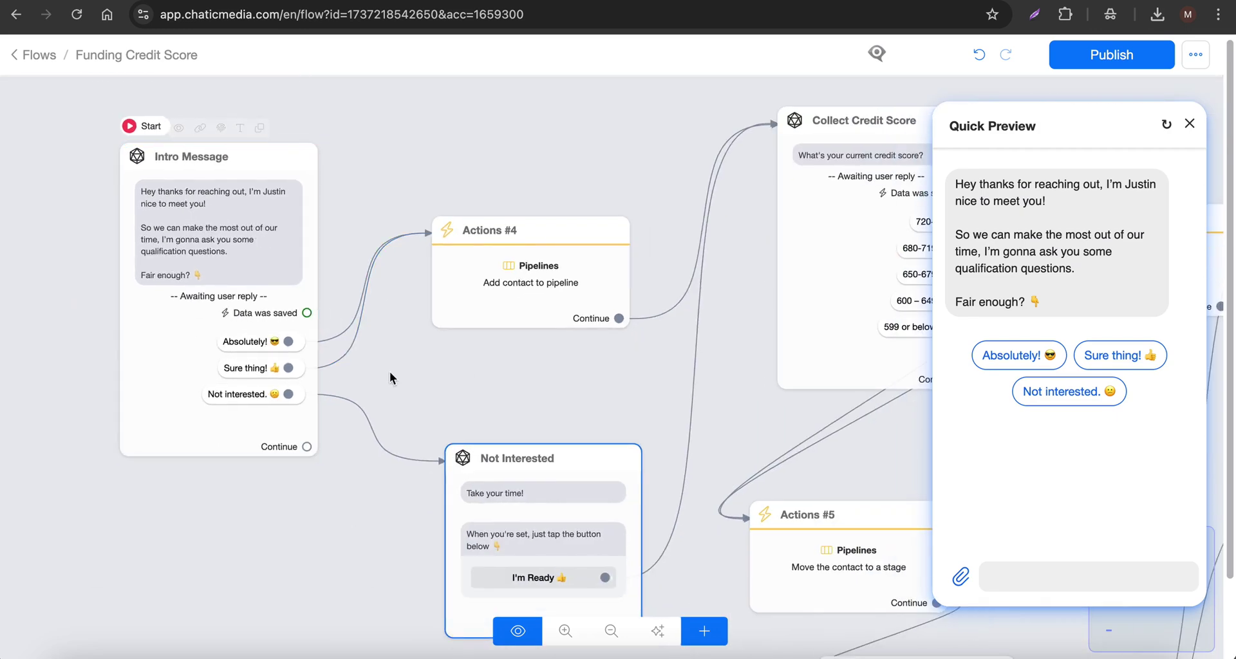
pyautogui.click(573, 313)
pyautogui.click(999, 353)
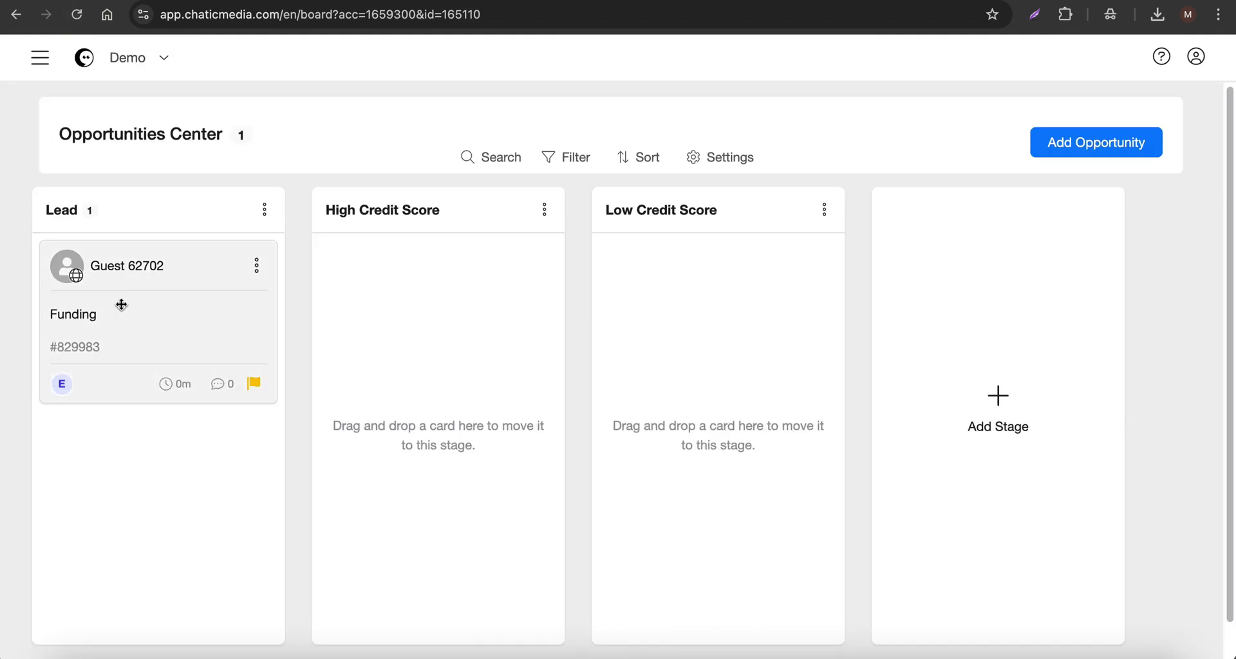
# Check the assigned admin on the Funding card in the Lead stage and open the opportunity's details.
pyautogui.moveTo(67, 389)
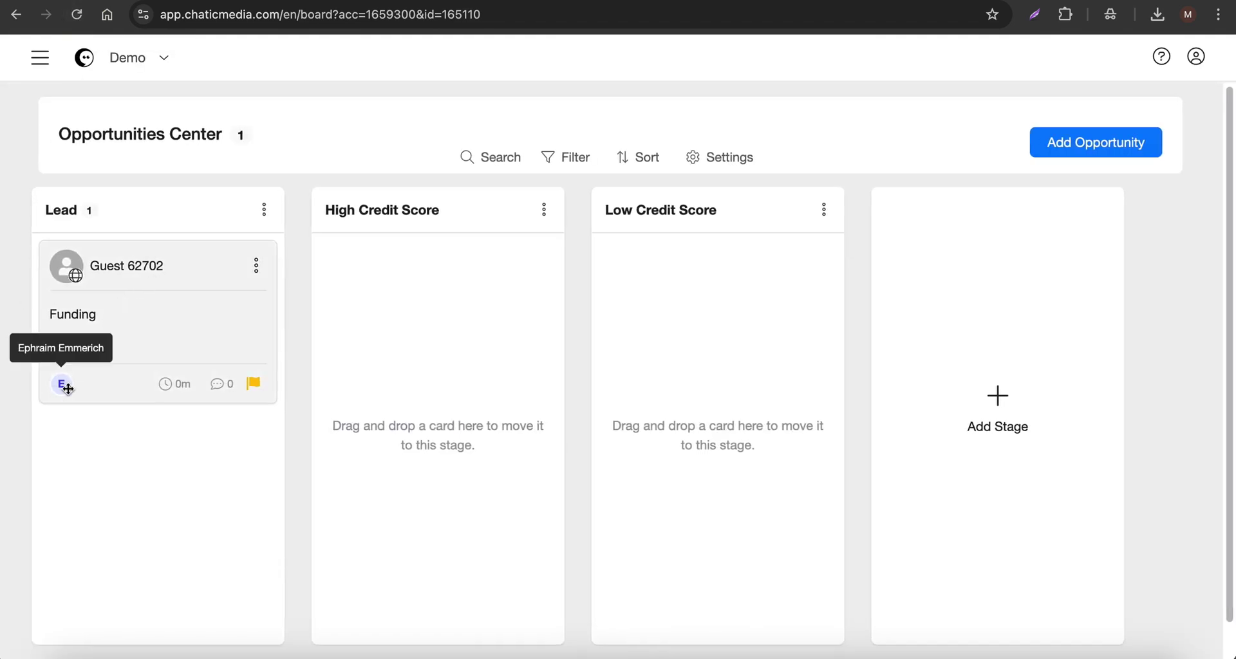
pyautogui.click(147, 333)
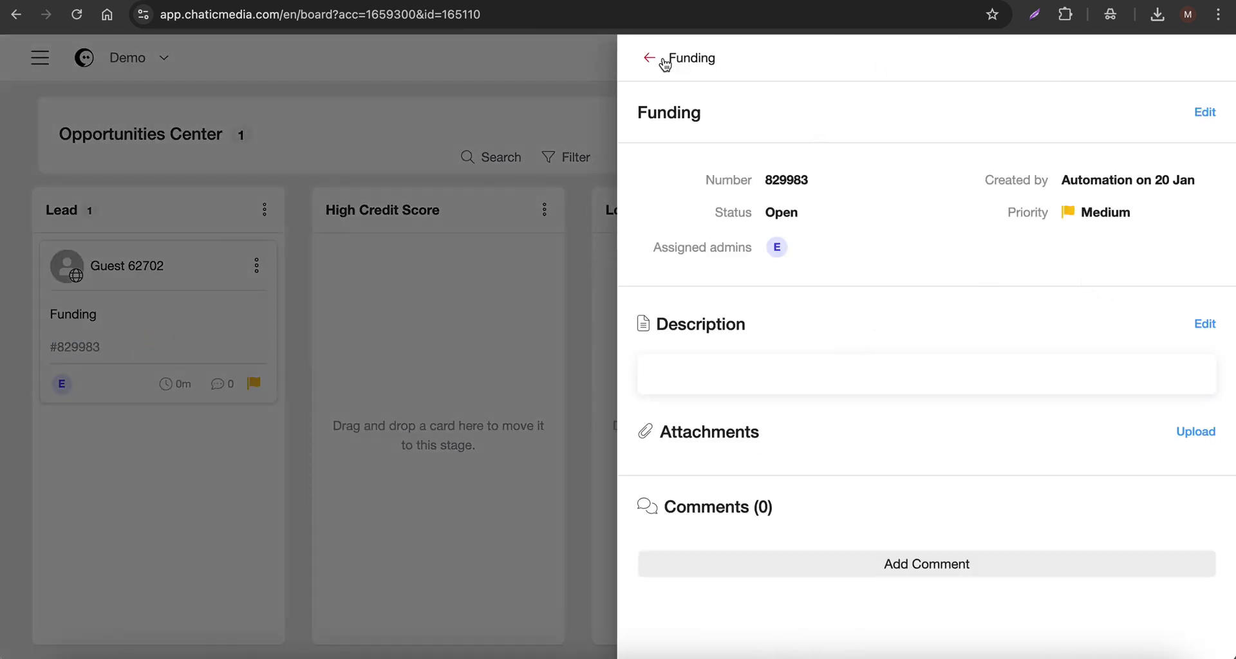
# Answer the credit score question in Quick Preview with 599 or below and refresh the Opportunities Center board.
pyautogui.click(648, 57)
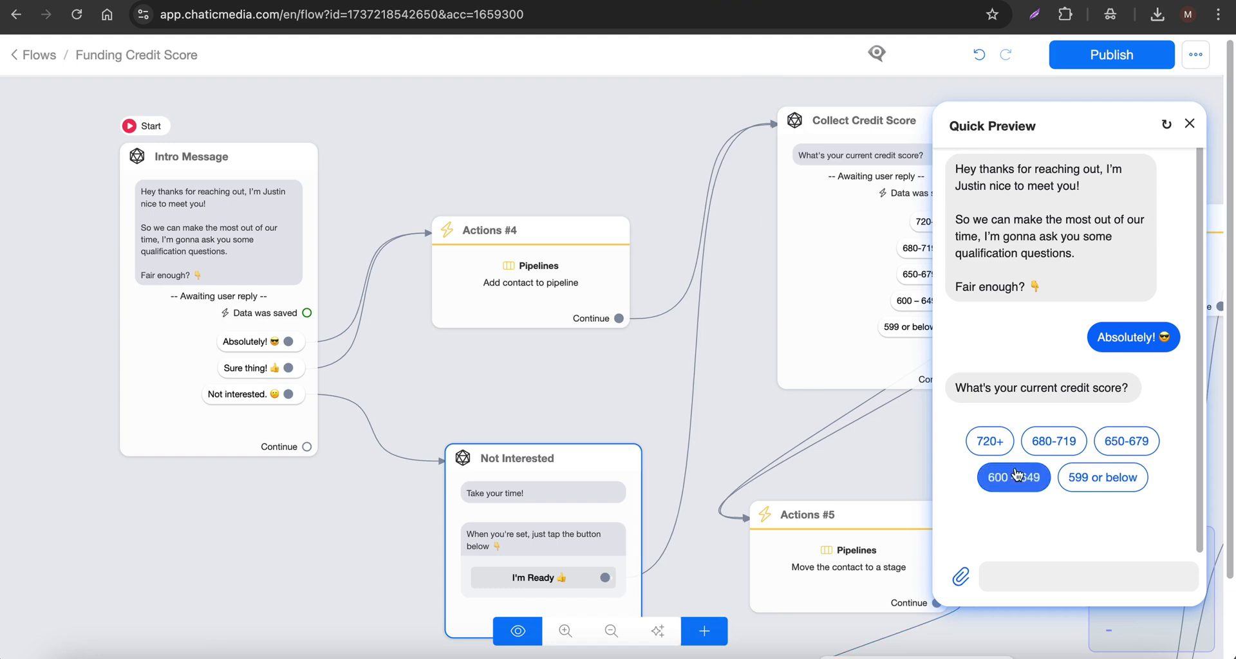
pyautogui.click(1112, 490)
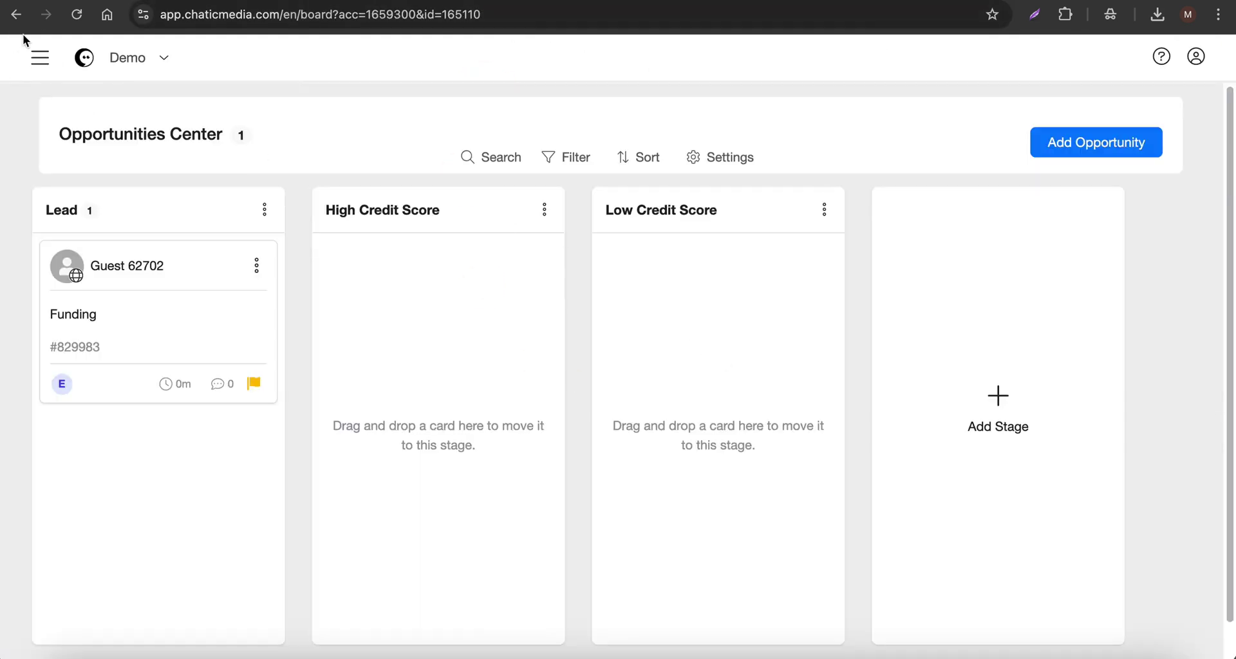
pyautogui.click(77, 14)
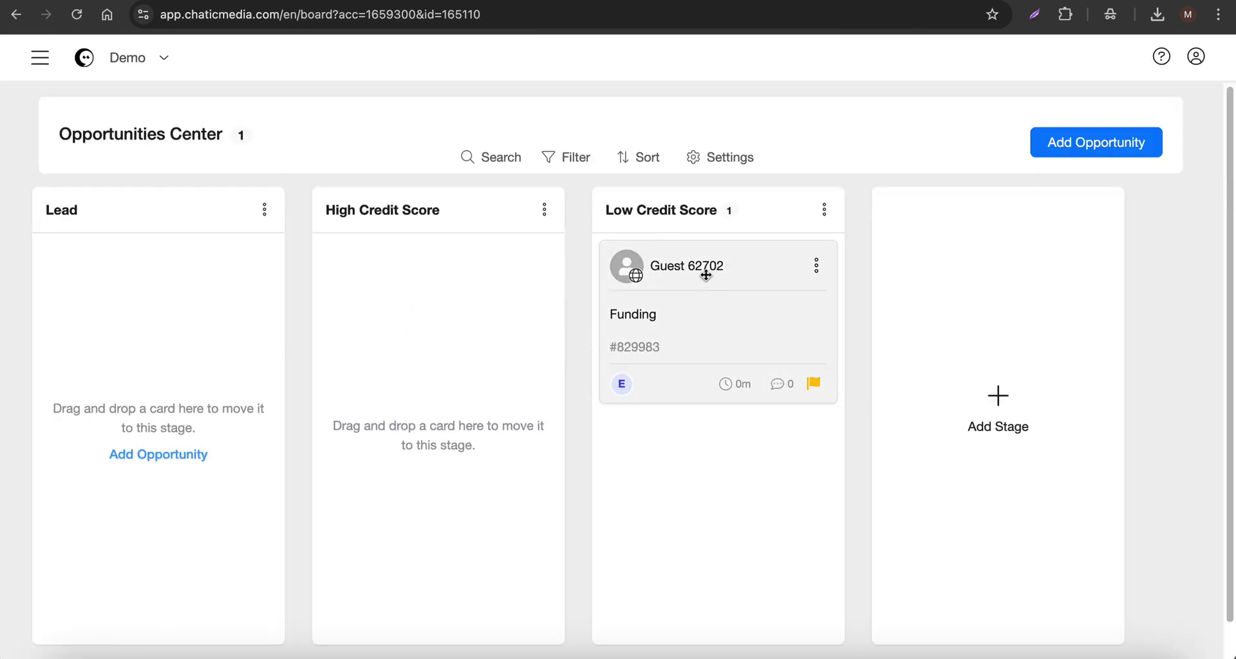
# Review the assigned admin of the Funding opportunity in the Low Credit Score stage and open the contact's inbox conversation.
pyautogui.click(705, 274)
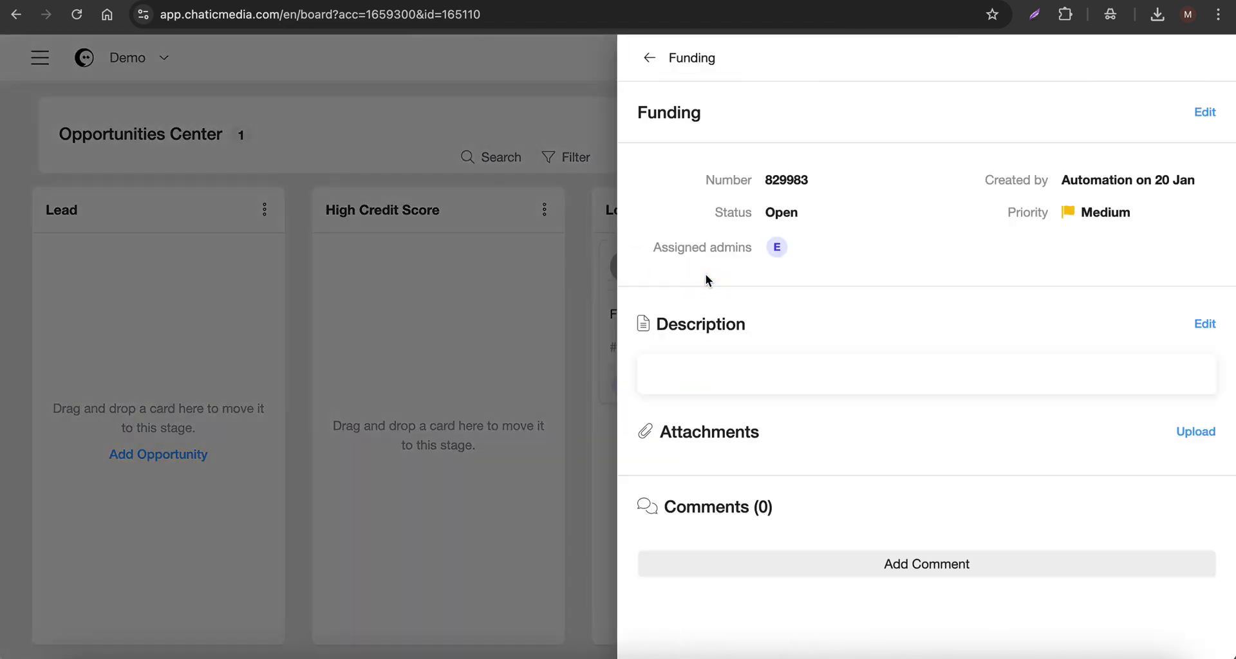
pyautogui.click(647, 58)
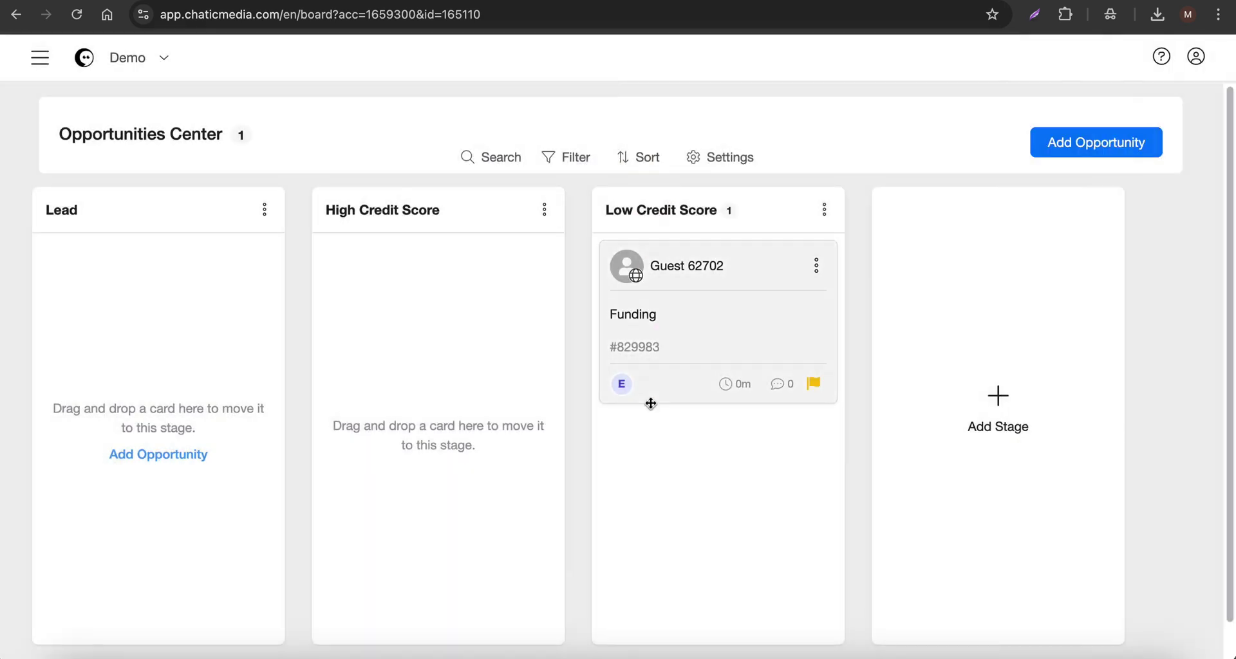
pyautogui.click(617, 391)
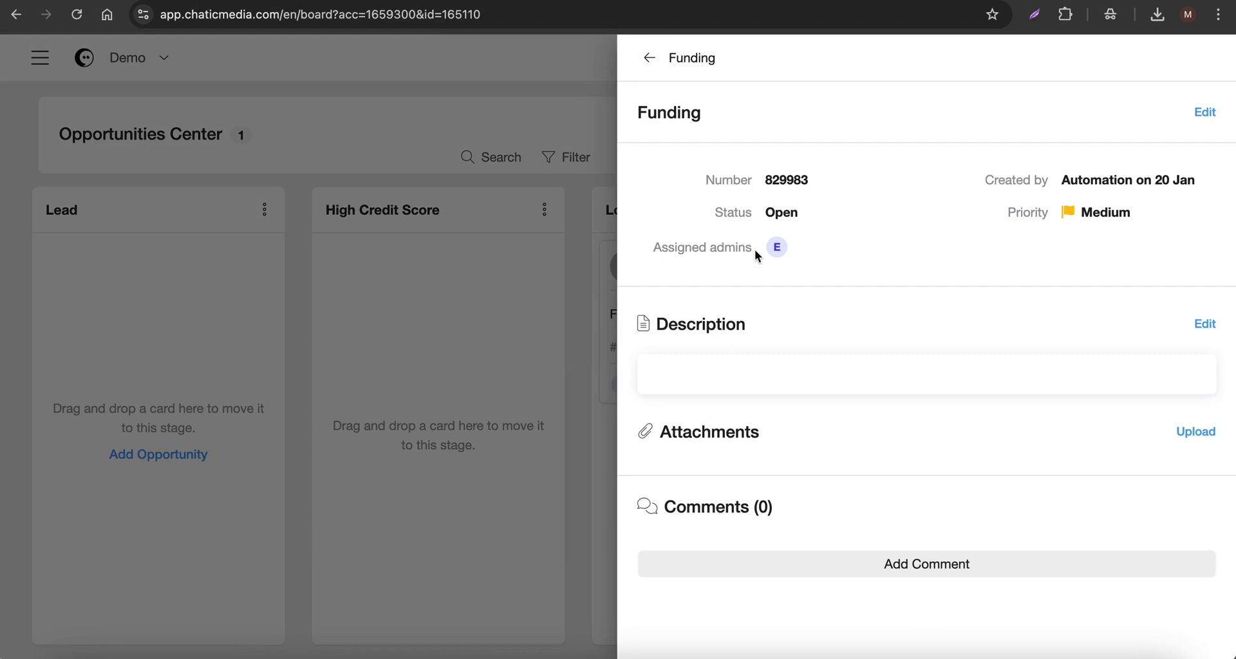
pyautogui.click(481, 316)
pyautogui.click(816, 265)
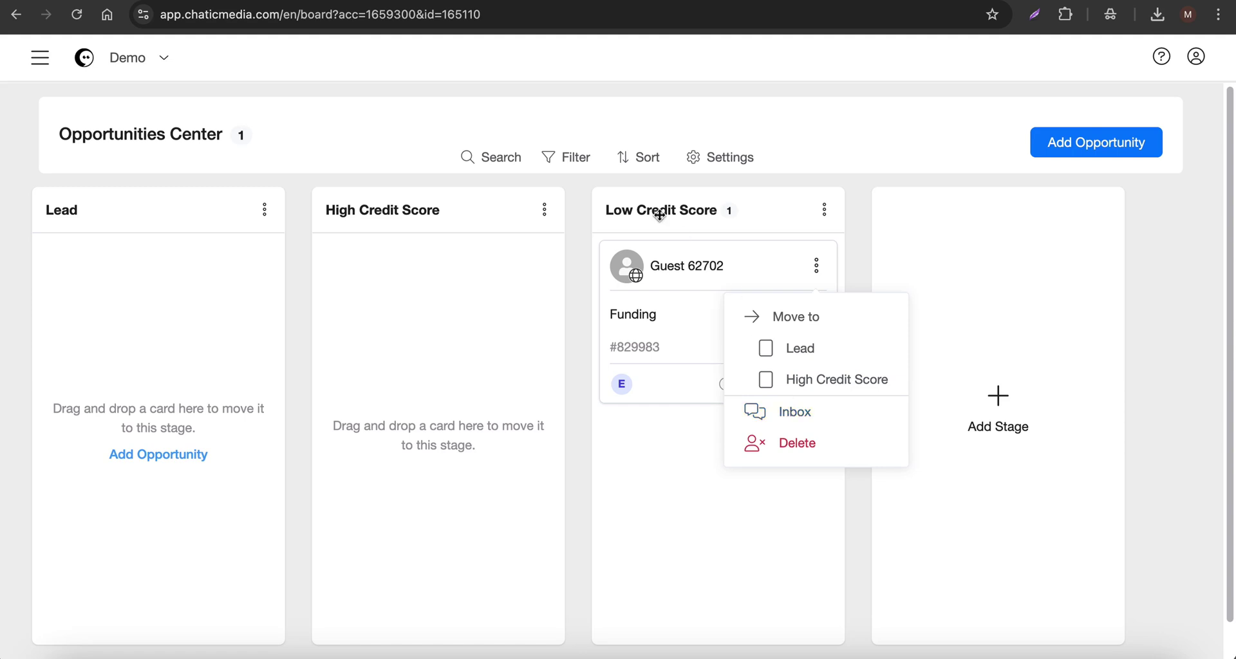
pyautogui.click(791, 417)
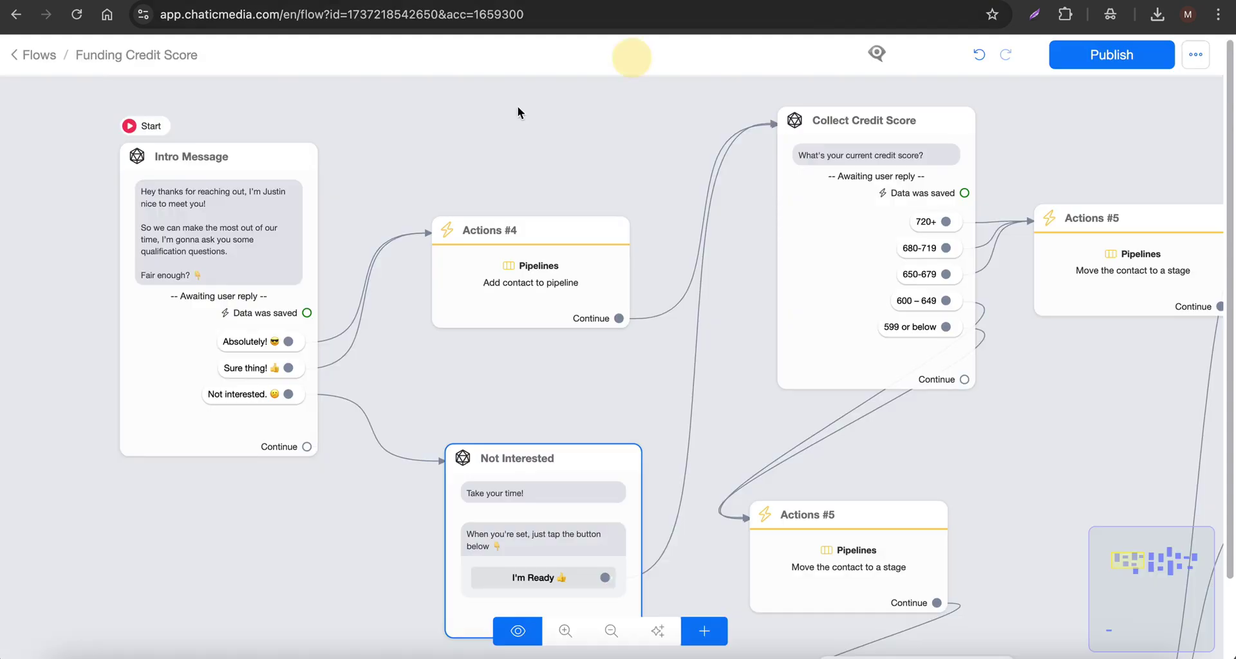
# Publish the Funding Credit Score flow and start a new keyword with the user message #funding.
pyautogui.click(1126, 59)
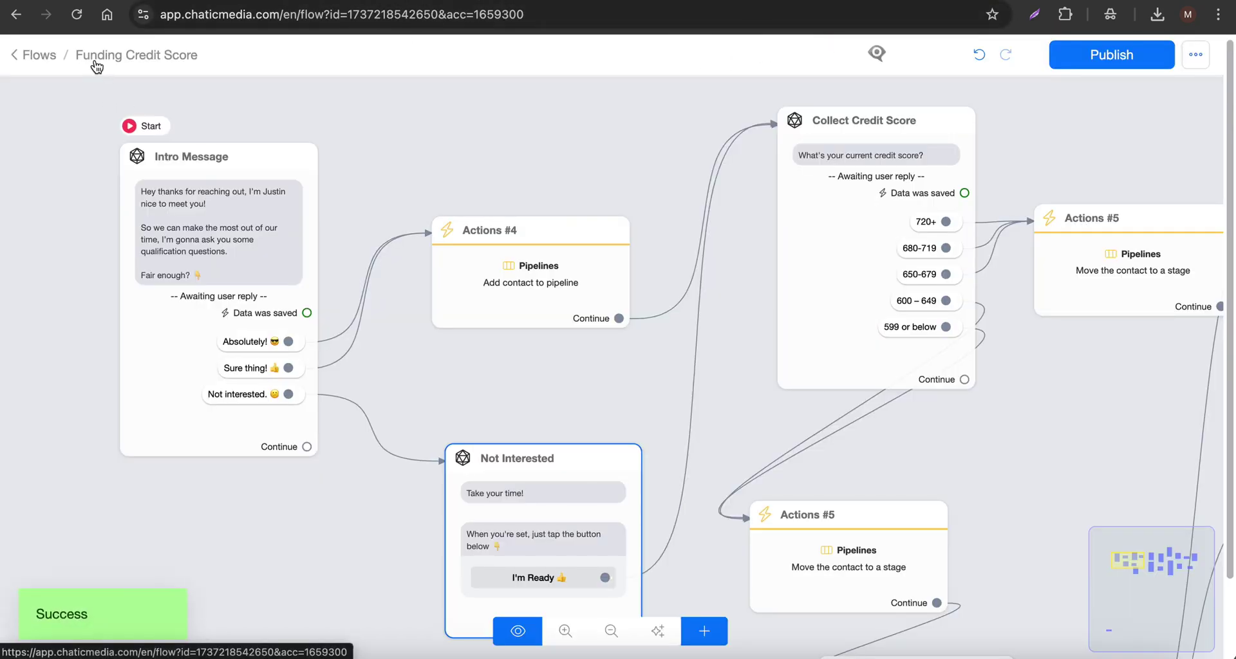
pyautogui.click(592, 11)
pyautogui.click(40, 57)
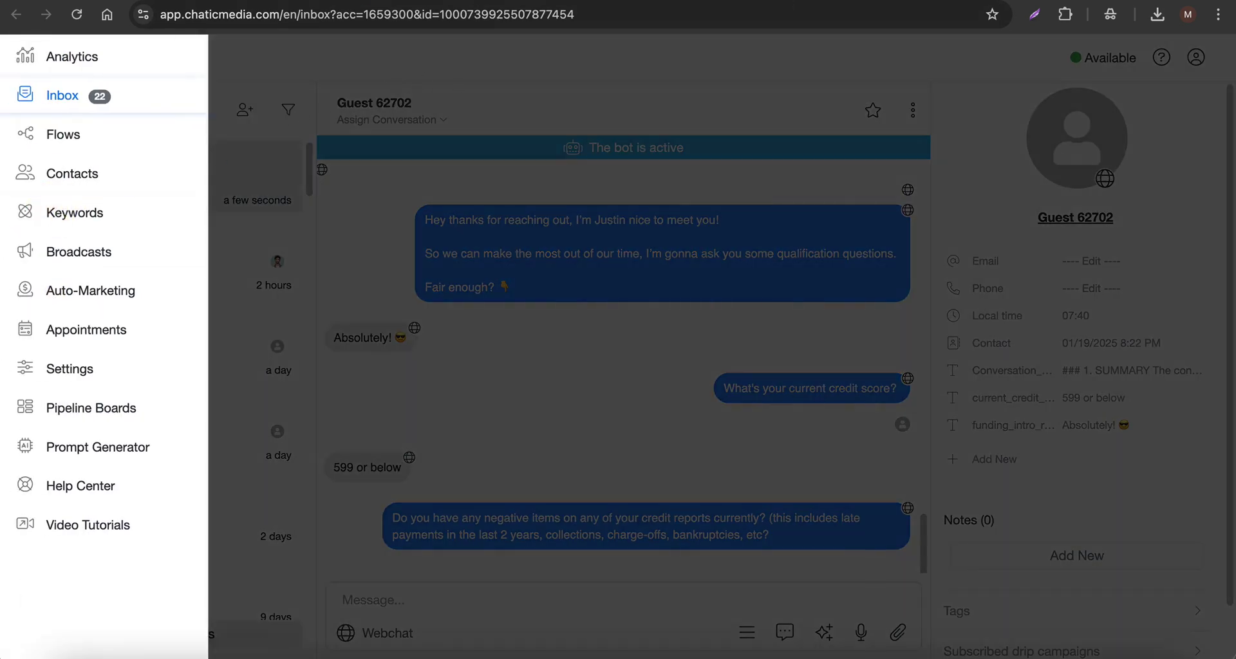
pyautogui.click(74, 212)
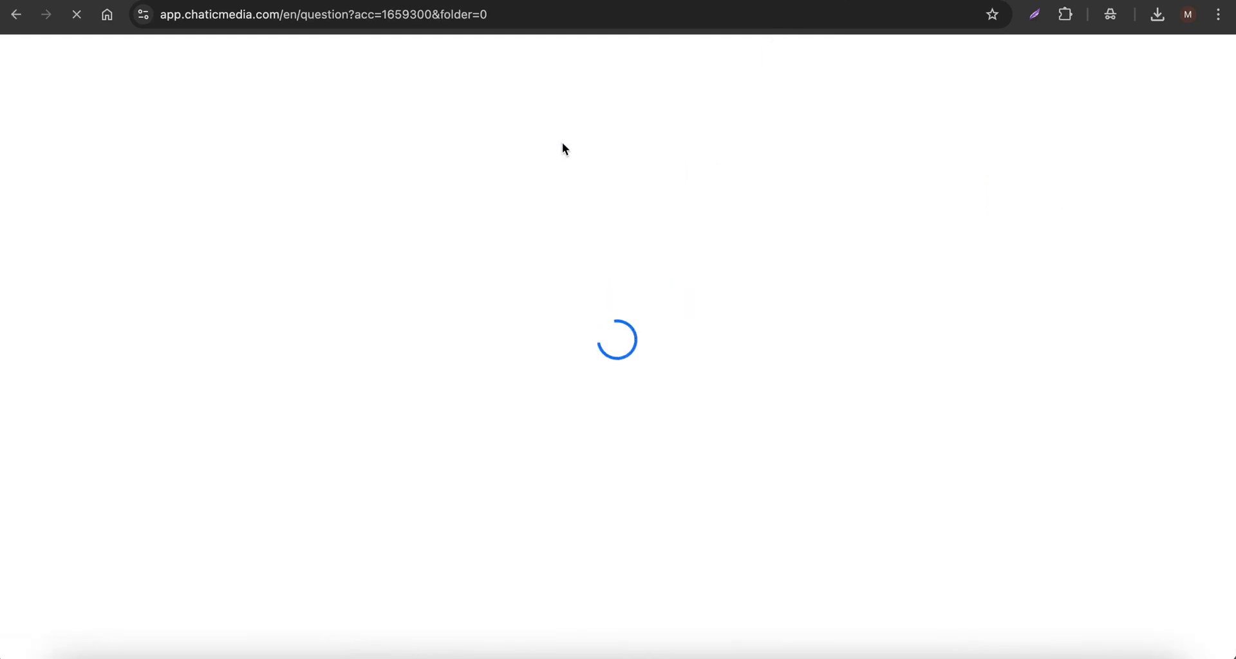
pyautogui.click(327, 168)
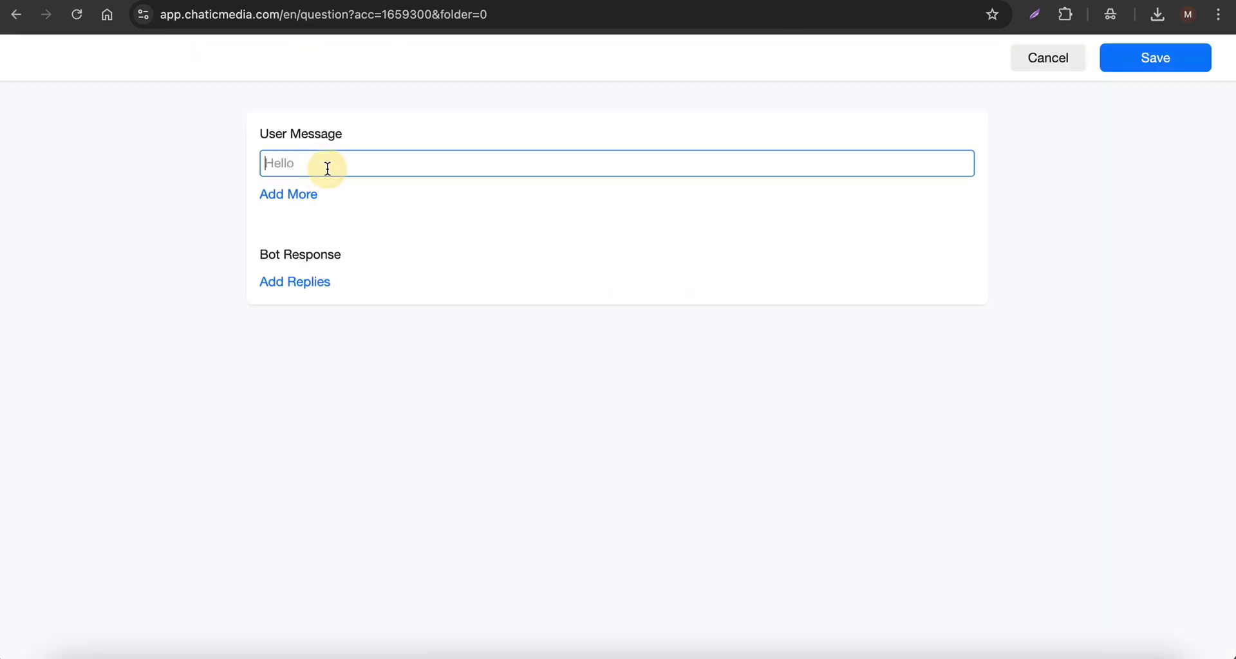
pyautogui.write('#funding')
# Set the keyword's bot response to the Funding Credit Score flow and save the keyword.
pyautogui.click(287, 283)
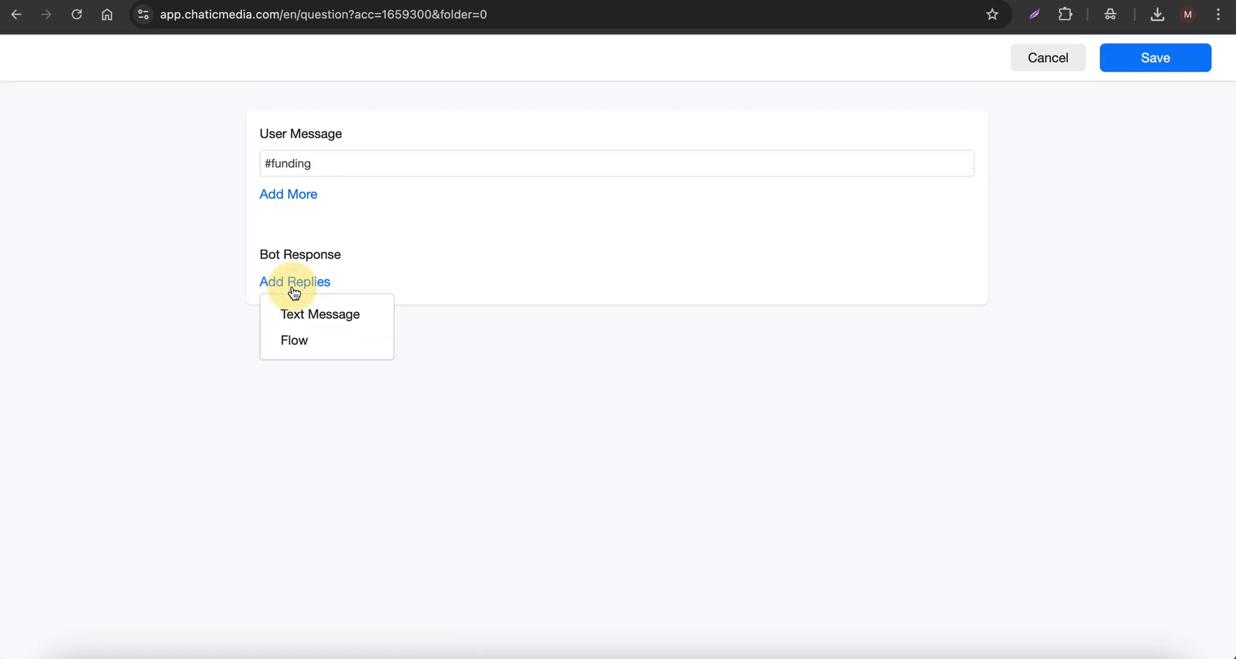
pyautogui.click(296, 350)
pyautogui.click(383, 295)
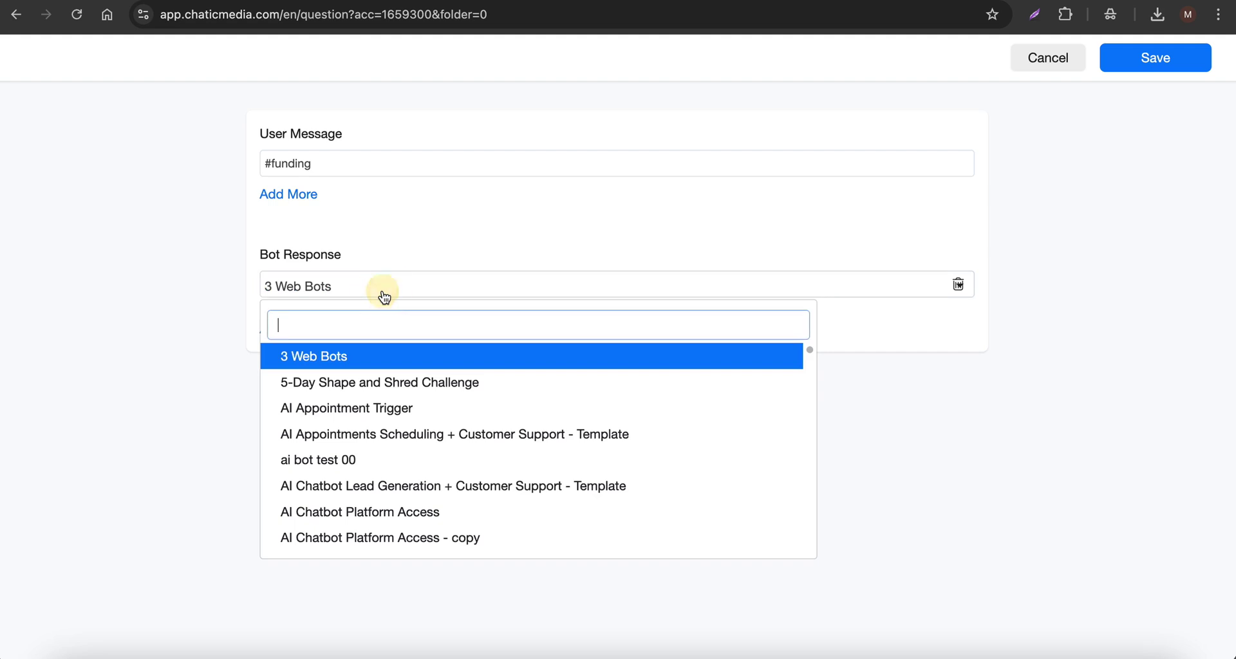
pyautogui.write('fund')
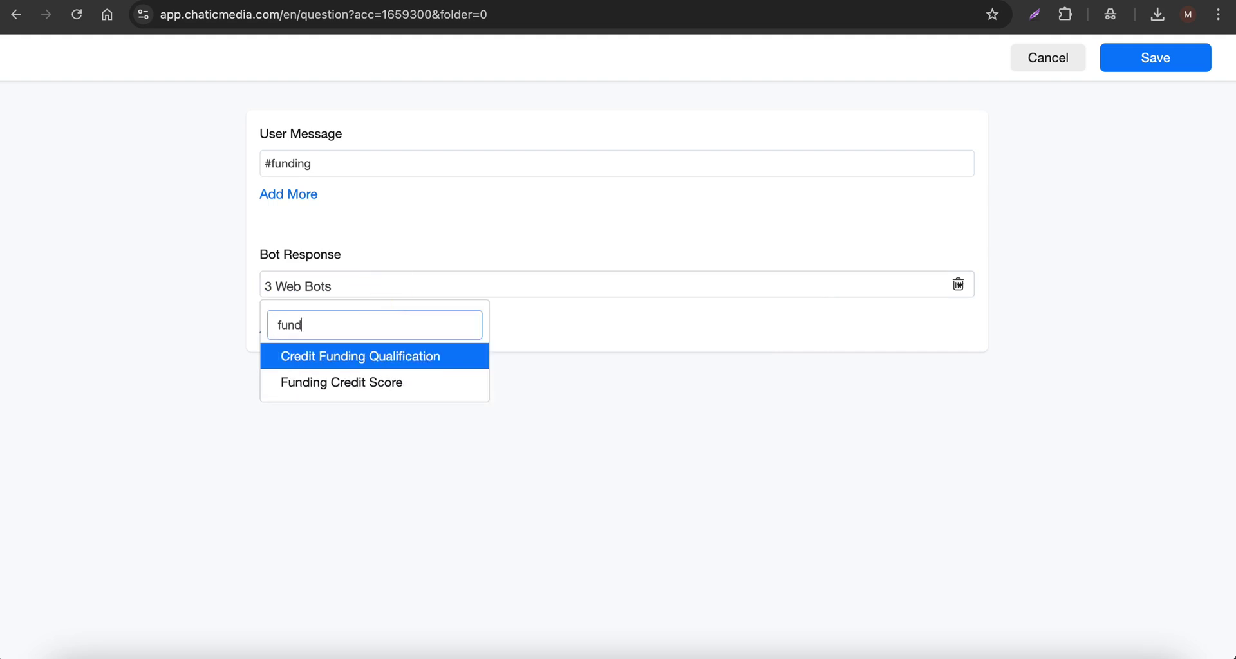
pyautogui.click(355, 387)
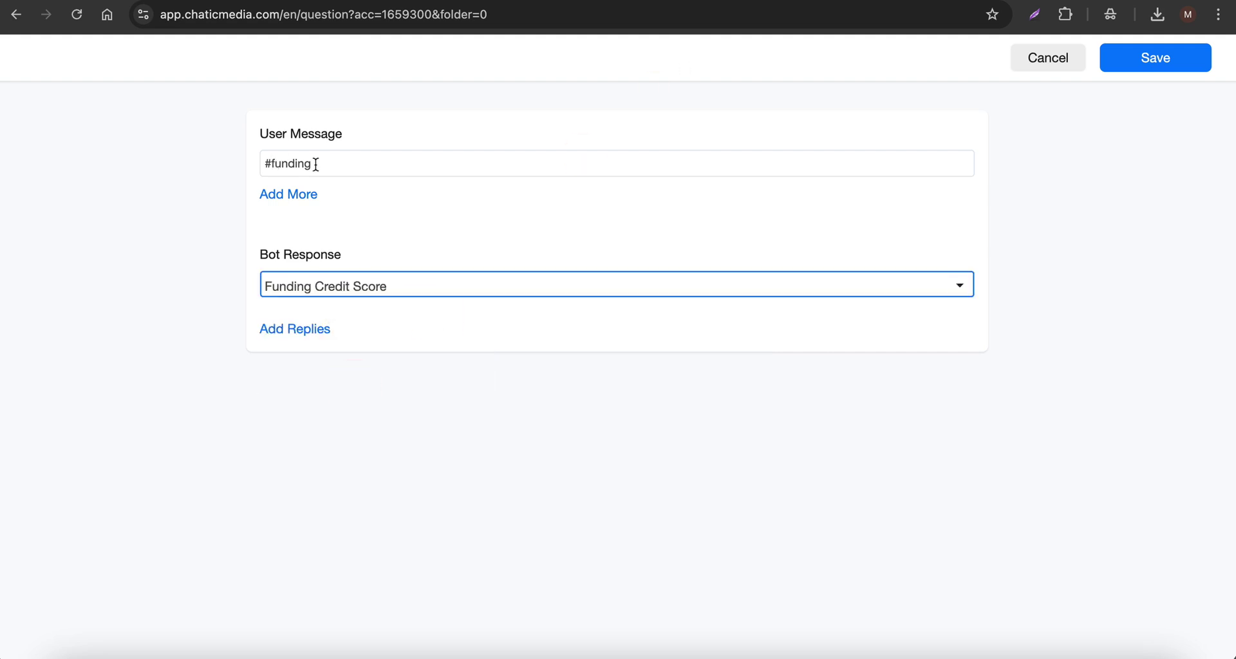
pyautogui.moveTo(315, 163); pyautogui.dragTo(222, 167)
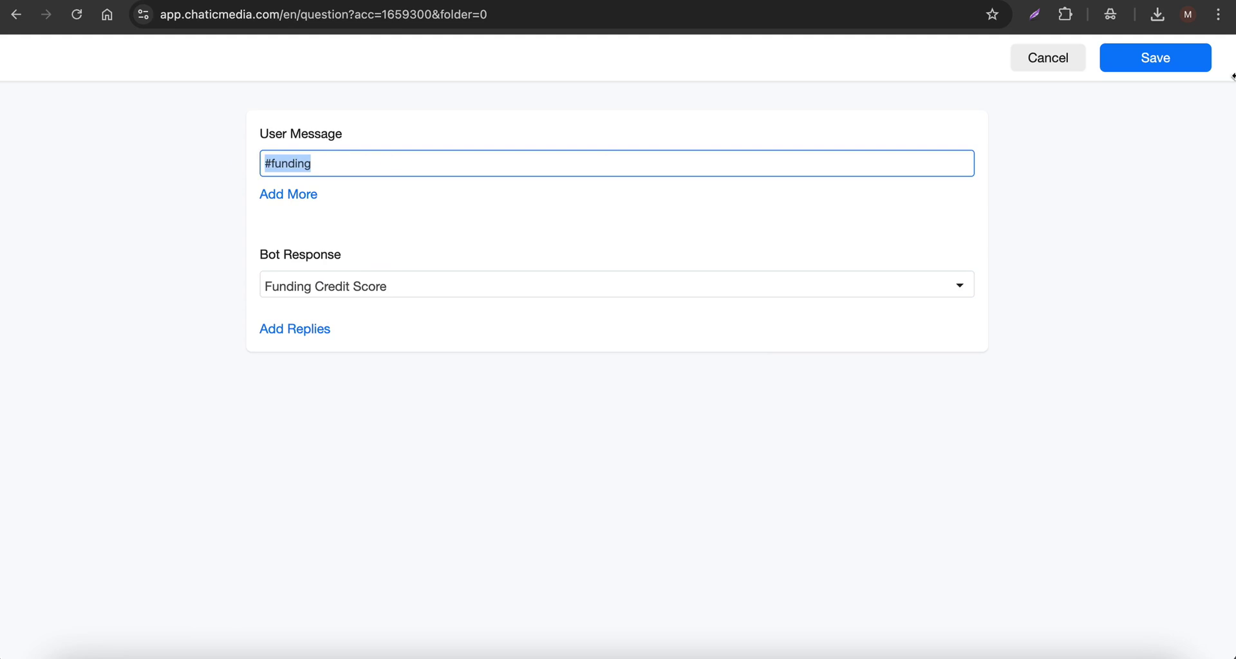
pyautogui.click(1185, 57)
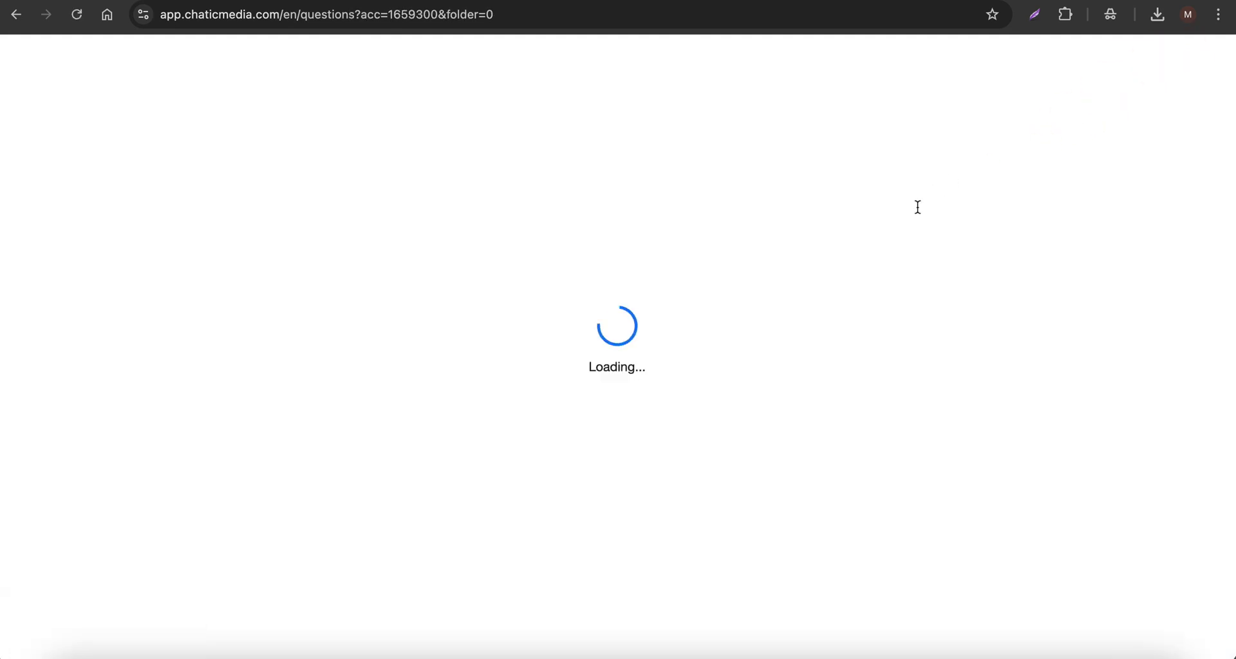
pyautogui.scroll(-5, 628, 499)
pyautogui.scroll(5, 626, 502)
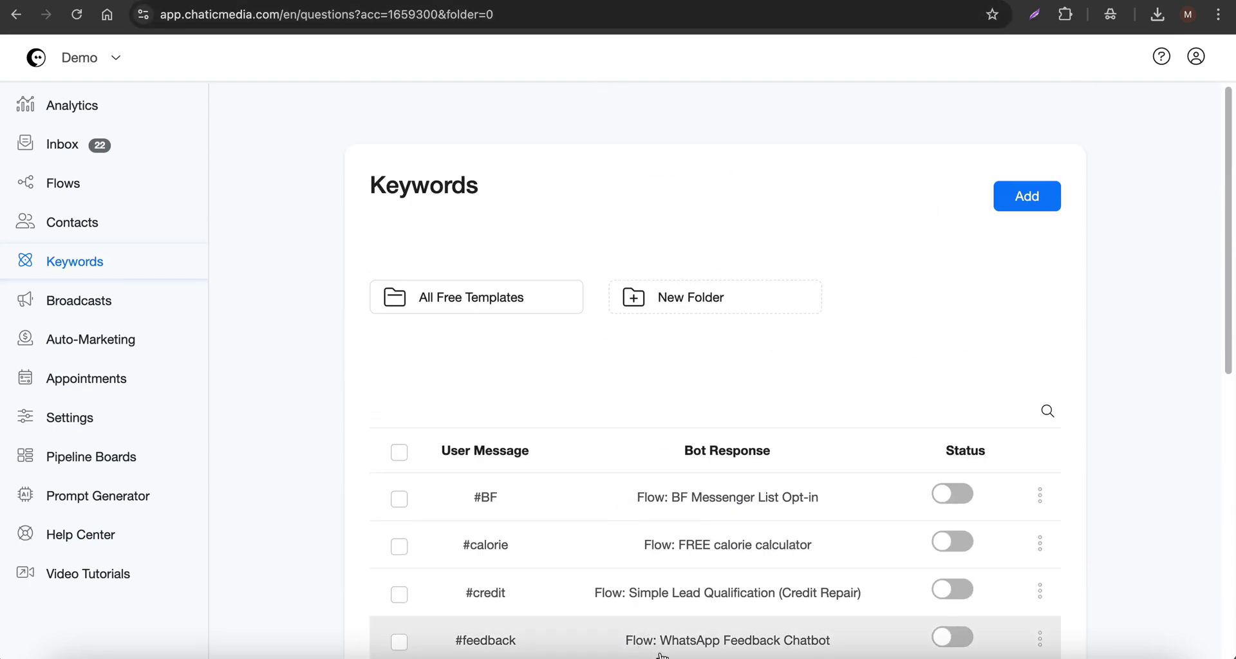
# Switch to the Demo - Chatic Media Facebook page in Firefox and send it the message #funding.
pyautogui.click(703, 652)
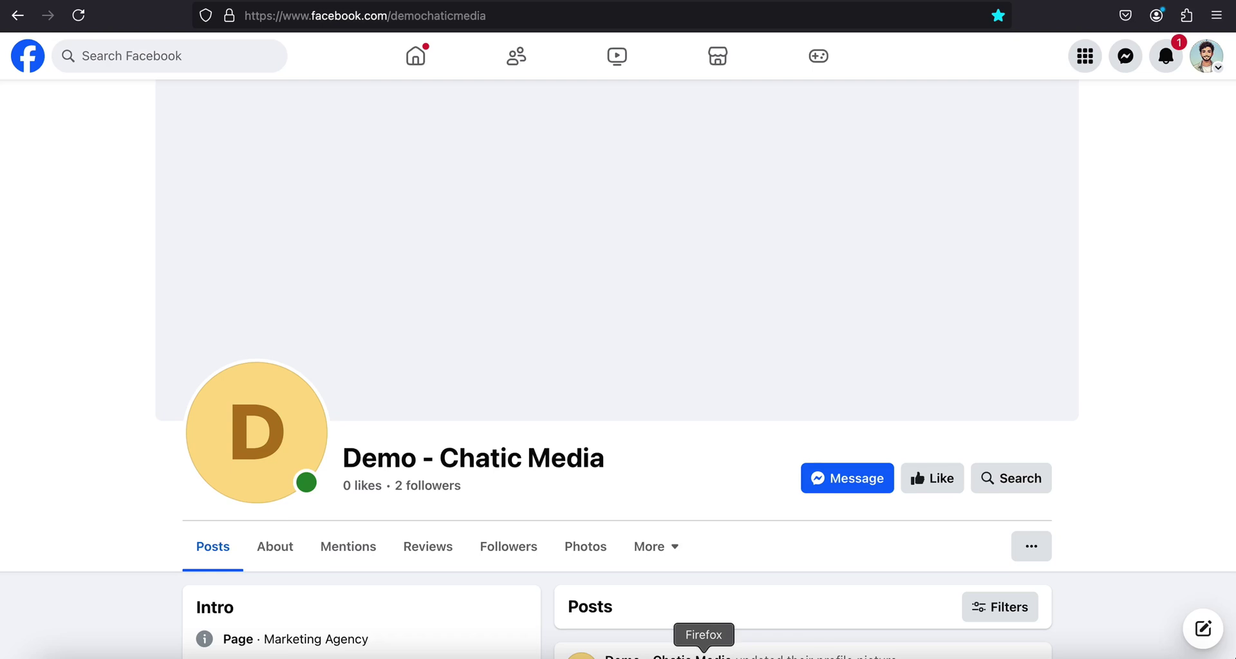
pyautogui.click(843, 477)
pyautogui.click(1021, 639)
pyautogui.write('#funding')
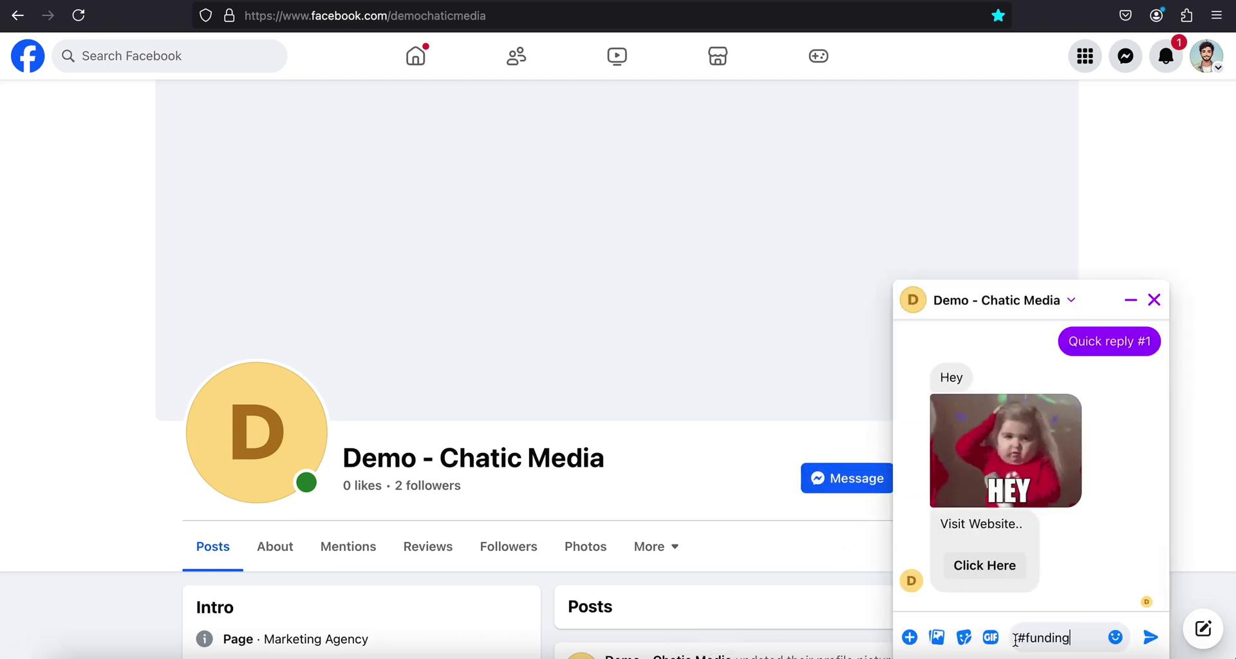
pyautogui.press('Return')
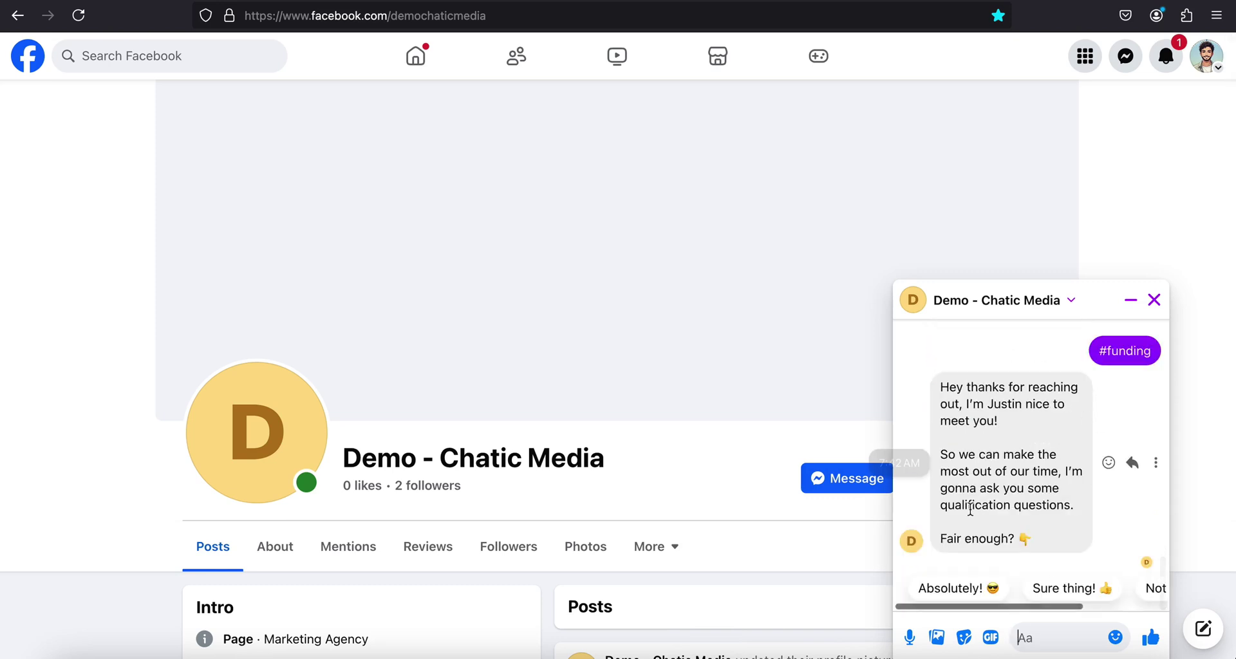
# Answer the intro message in the Messenger chat with Absolutely! and refresh the Opportunities Center board.
pyautogui.click(953, 590)
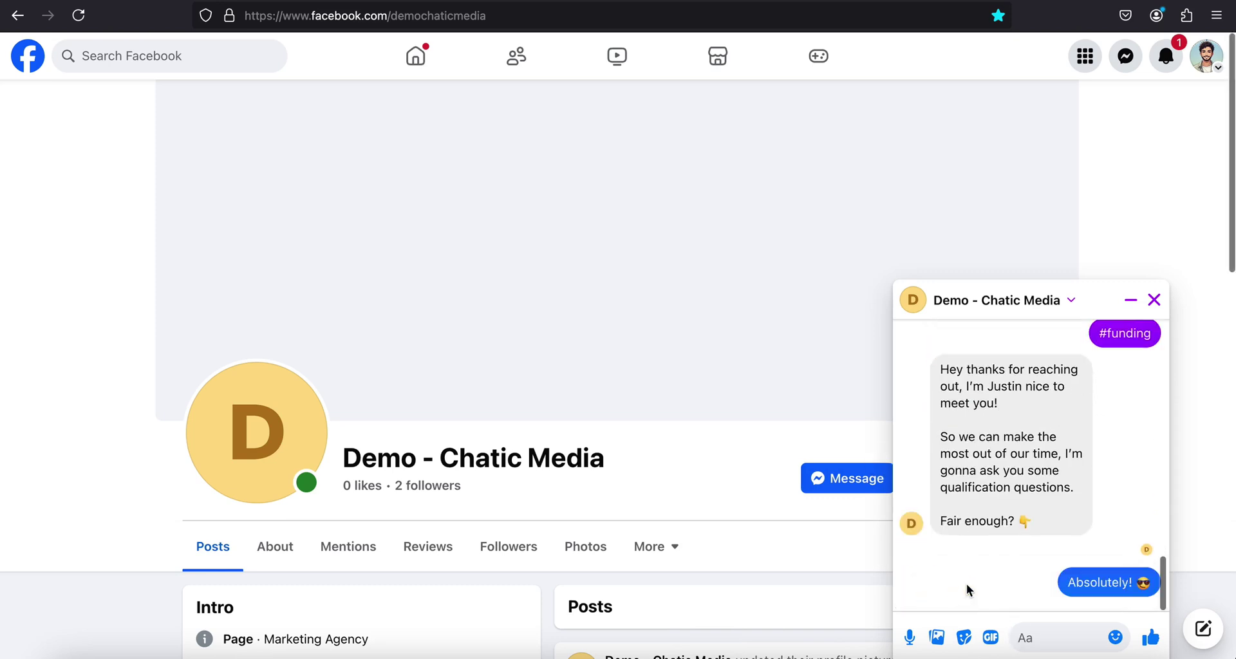
pyautogui.click(648, 655)
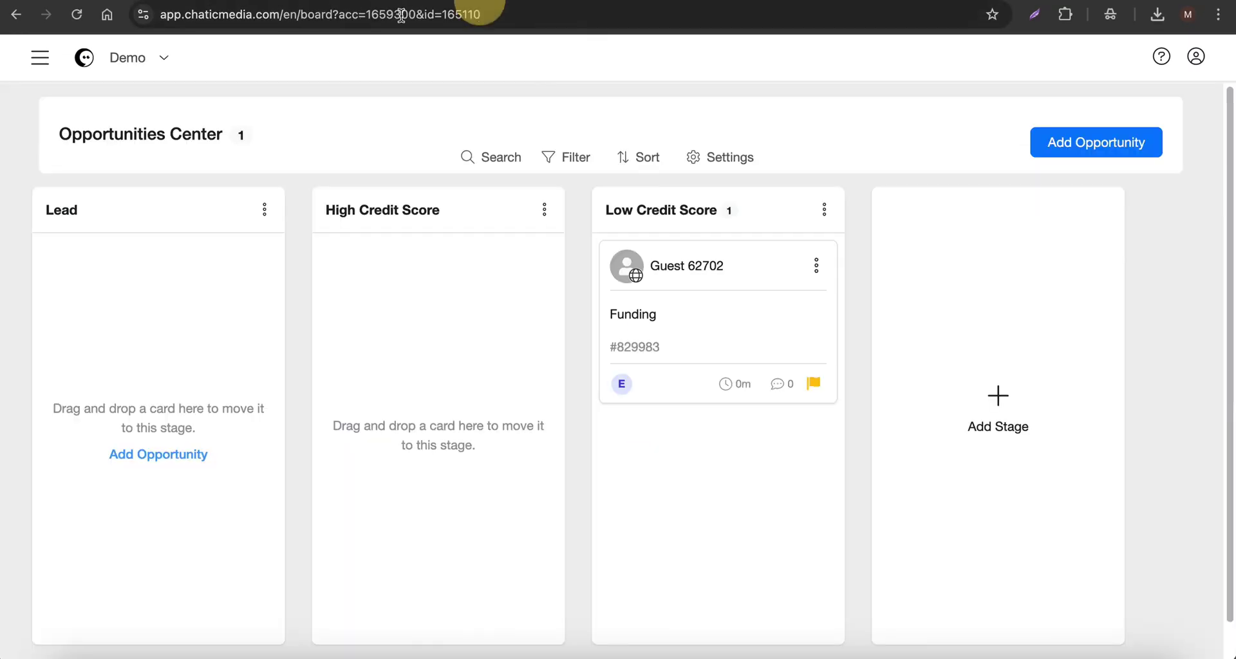
pyautogui.click(75, 14)
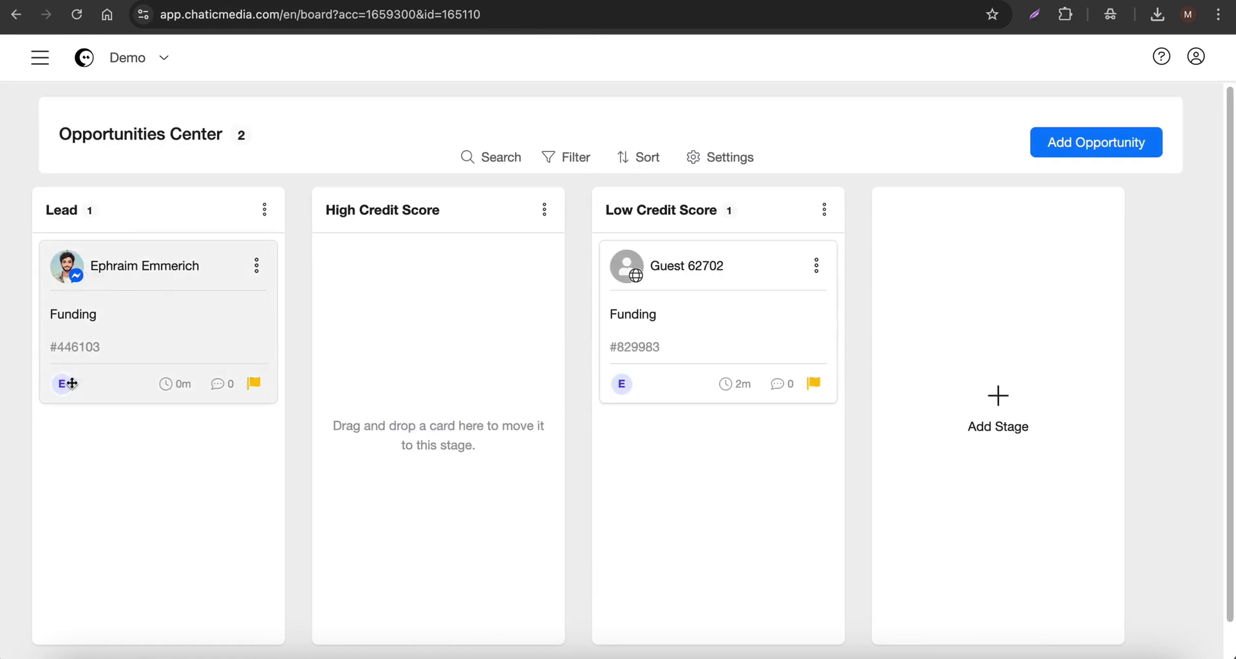
# Answer the credit score question in the Messenger chat with 720+ and refresh the Opportunities Center board.
pyautogui.click(705, 655)
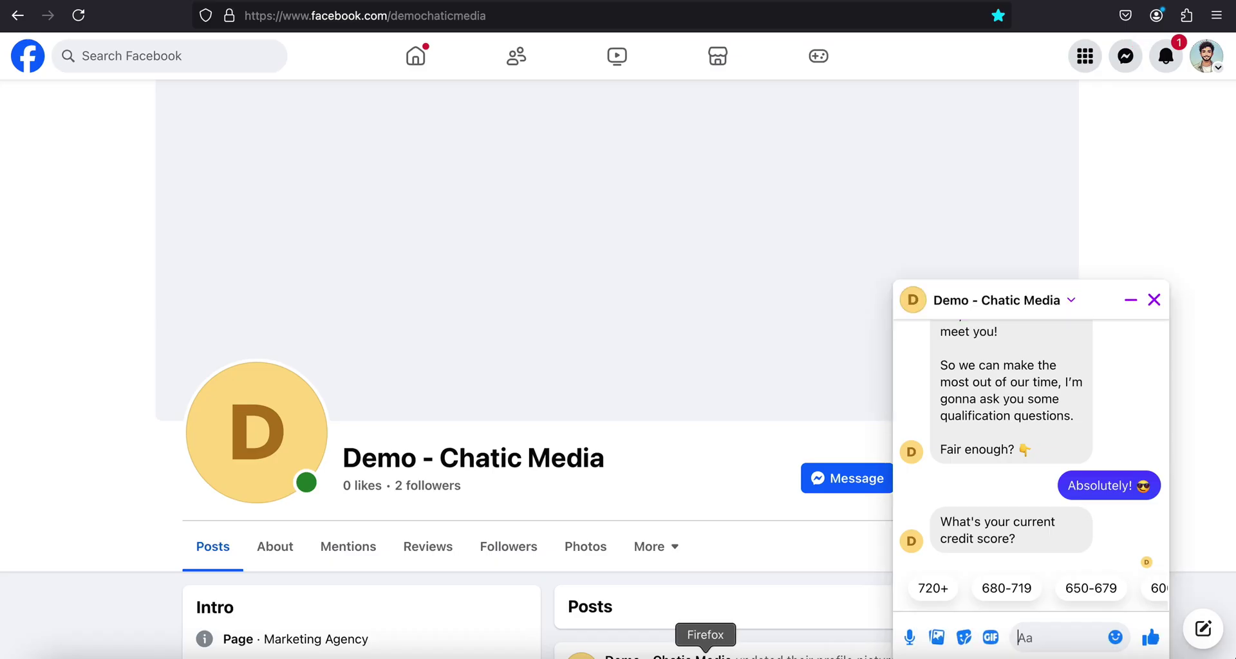
pyautogui.click(932, 589)
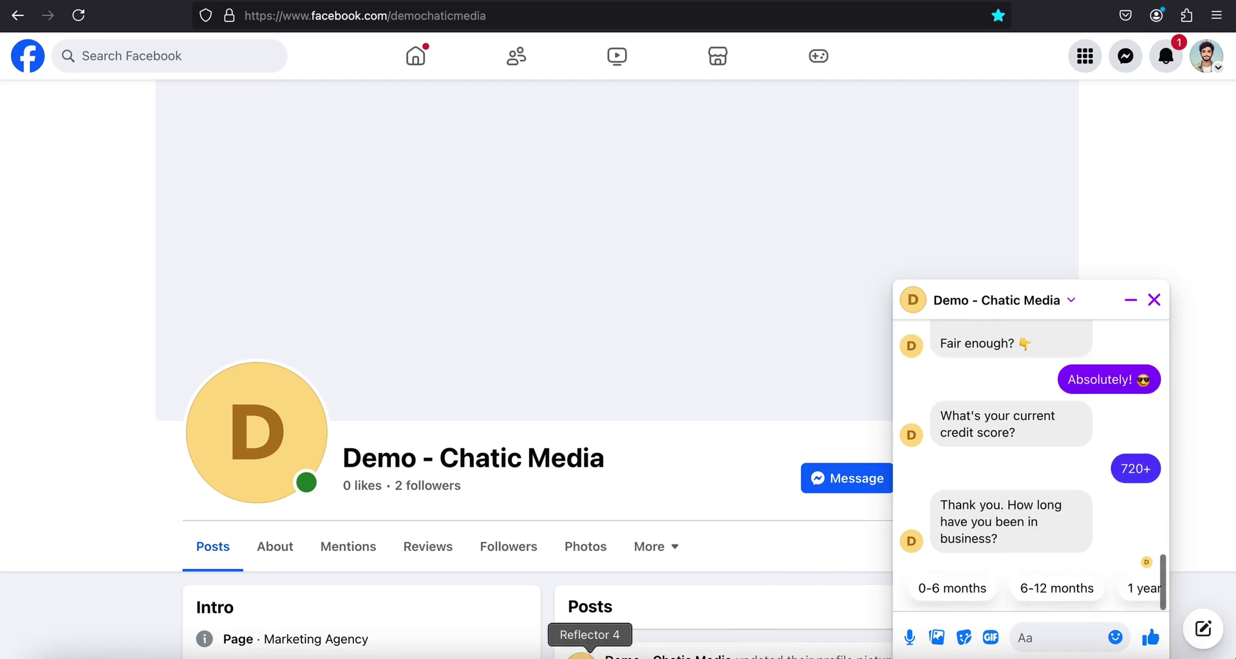
pyautogui.click(645, 655)
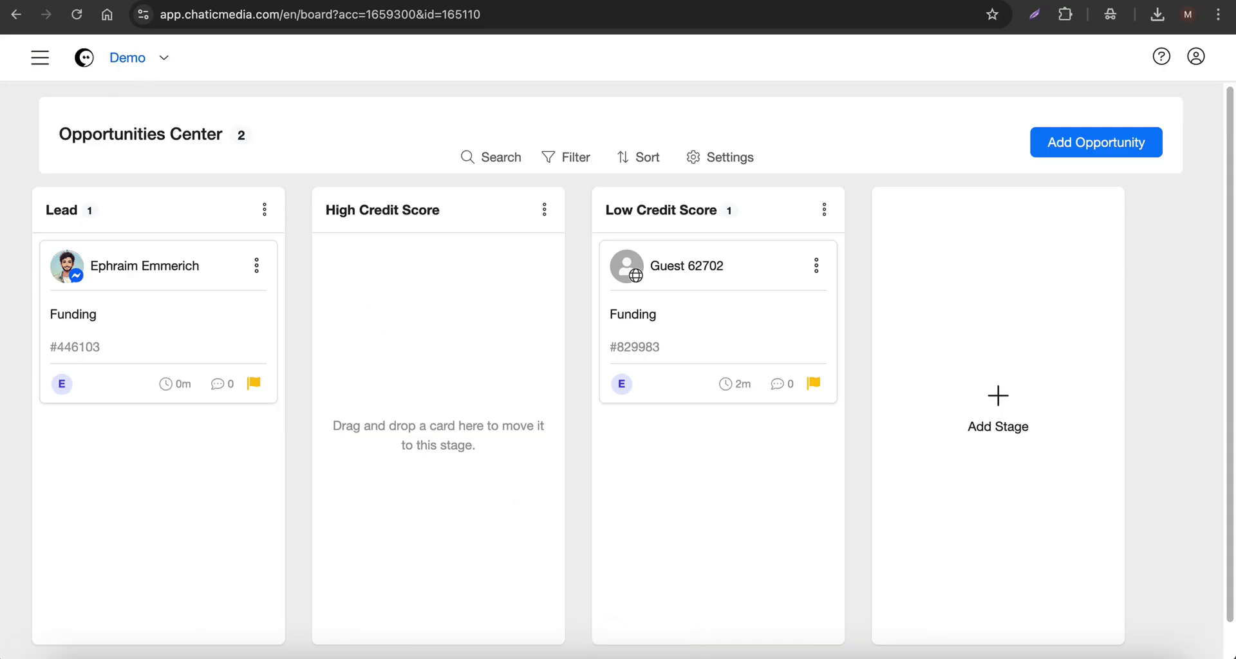
pyautogui.click(76, 14)
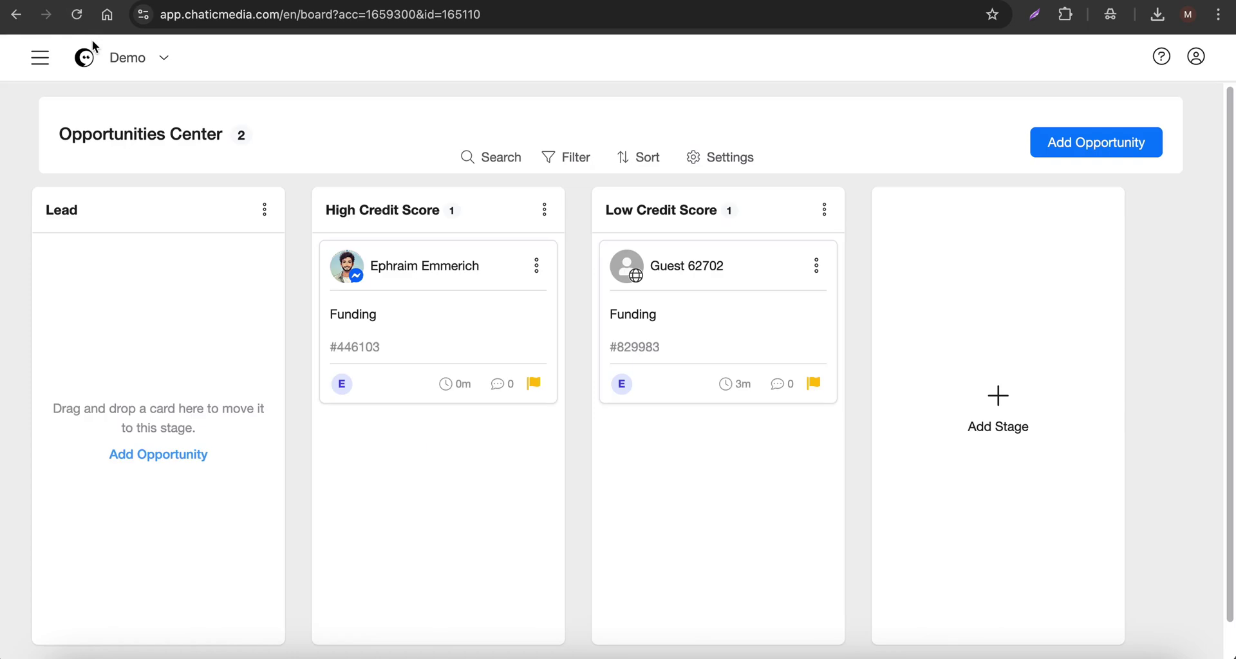